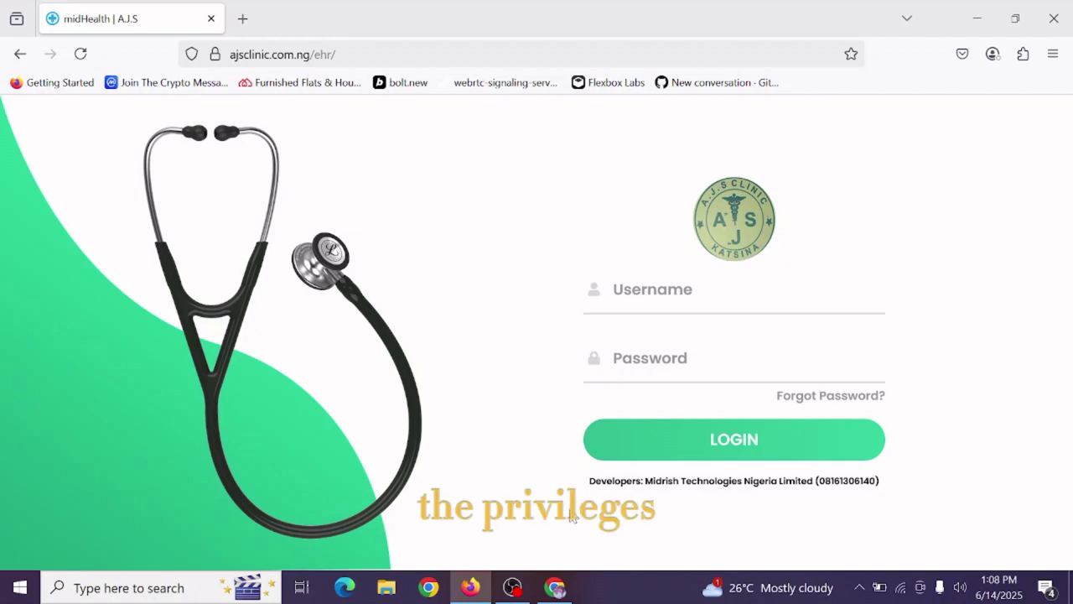
# Submit the autofilled admin username with a retyped password; the login fails with 'User does not Exist'.
pyautogui.click(736, 305)
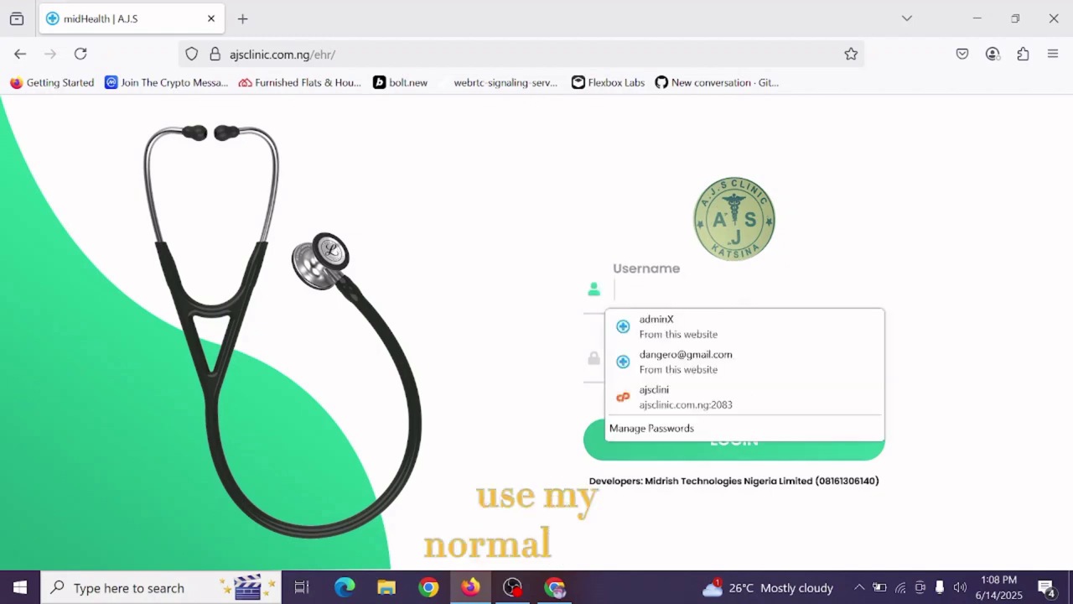
pyautogui.write('adminX')
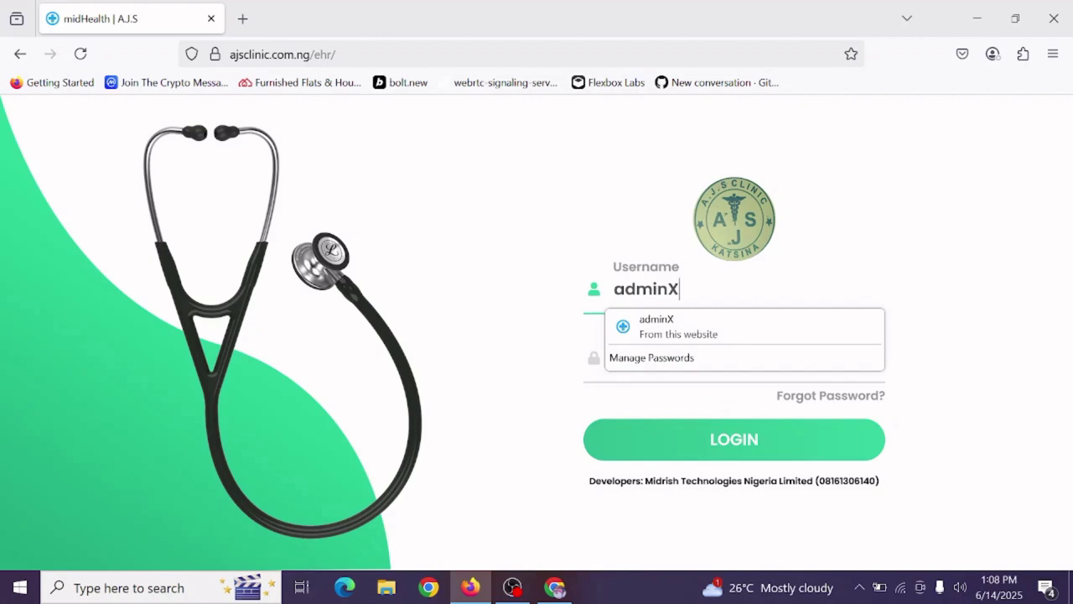
pyautogui.press('Tab')
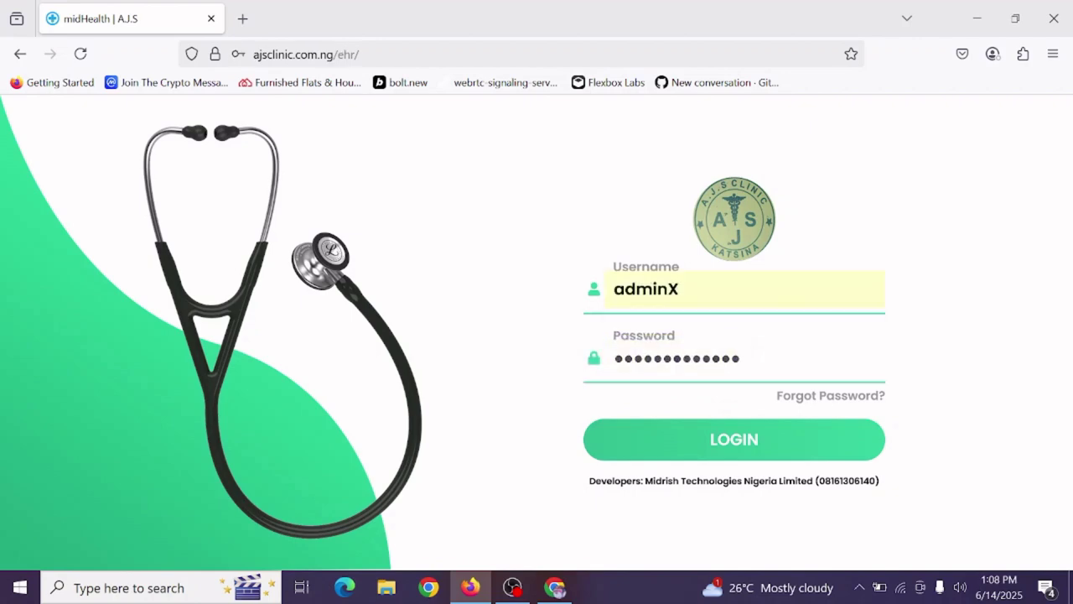
pyautogui.hotkey('ctrl', 'a')
pyautogui.write('••')
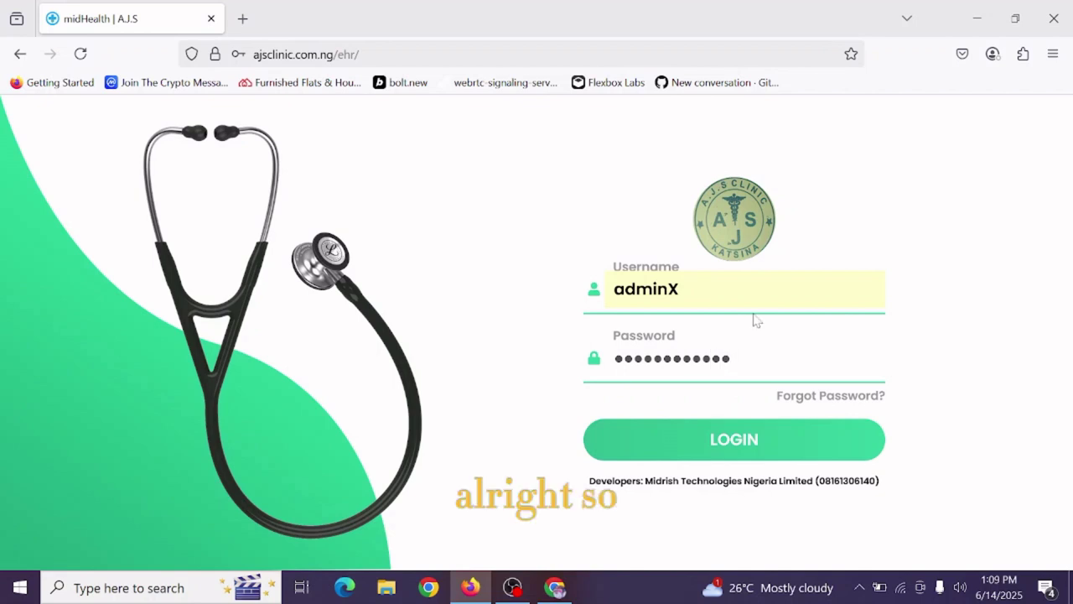
pyautogui.click(732, 445)
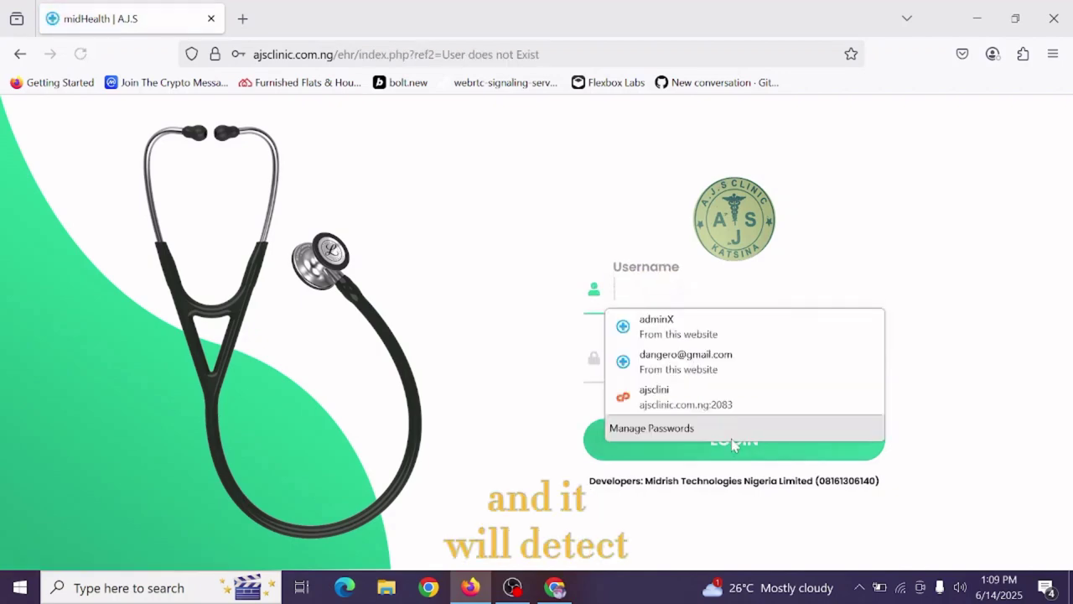
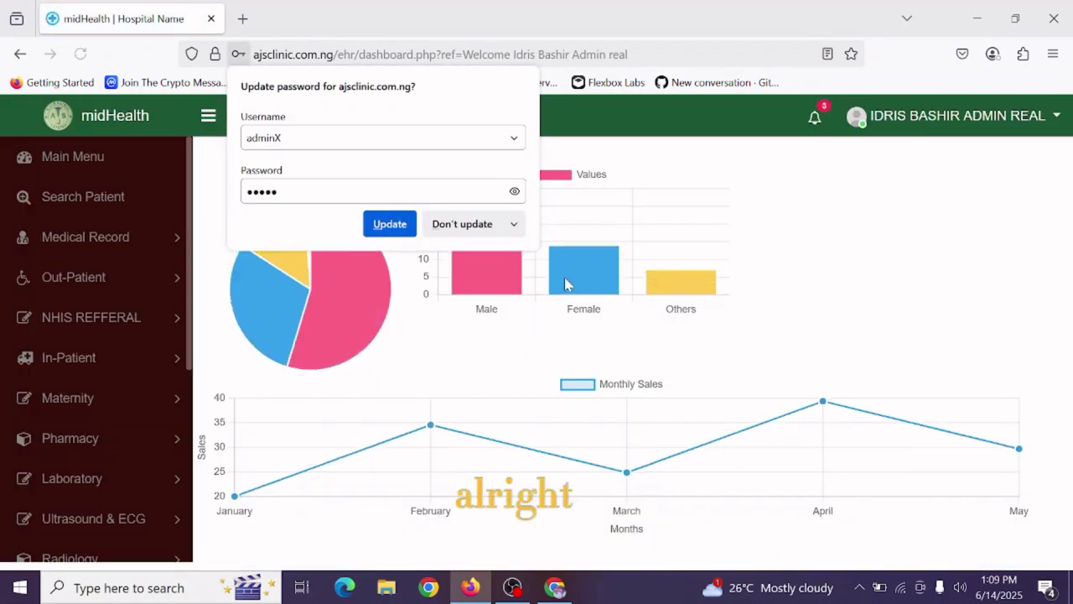
# Dismiss Firefox's 'Update password' popup and scroll through the sidebar modules.
pyautogui.click(761, 219)
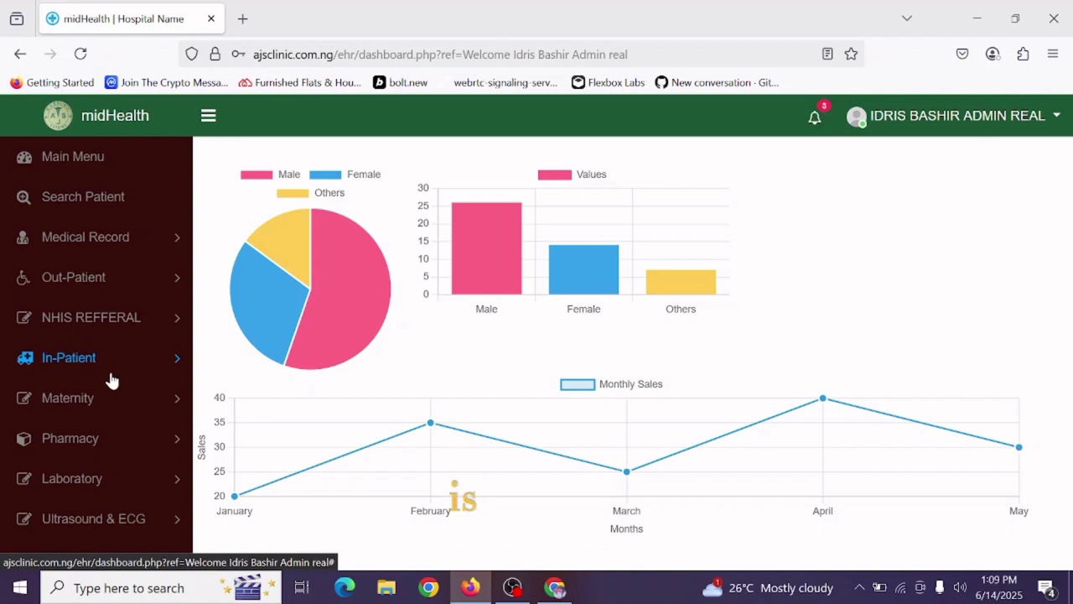
pyautogui.scroll(-1, 110, 394)
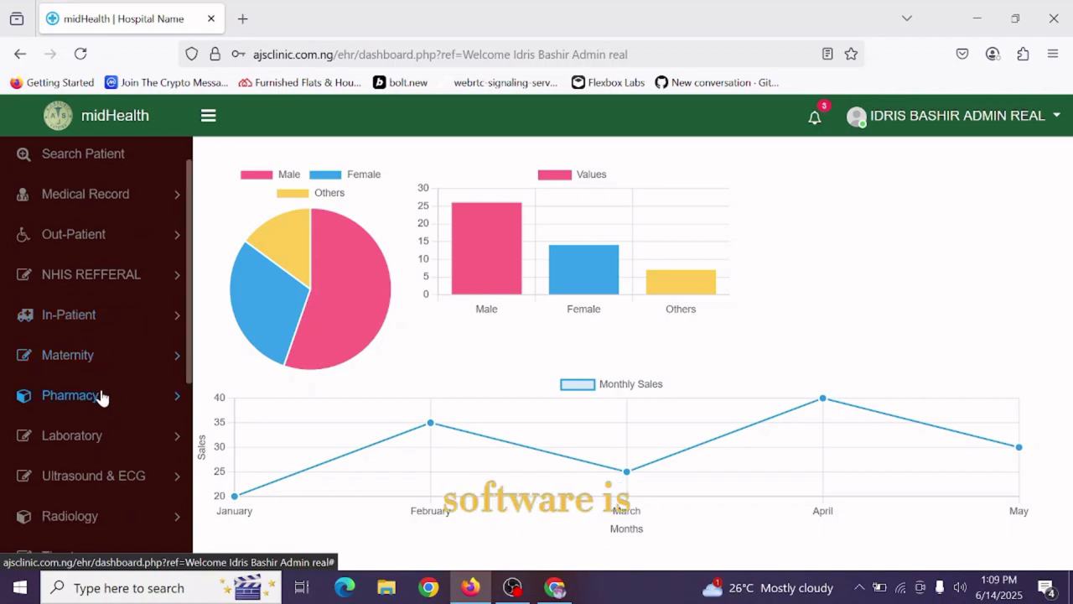
pyautogui.scroll(-1, 110, 411)
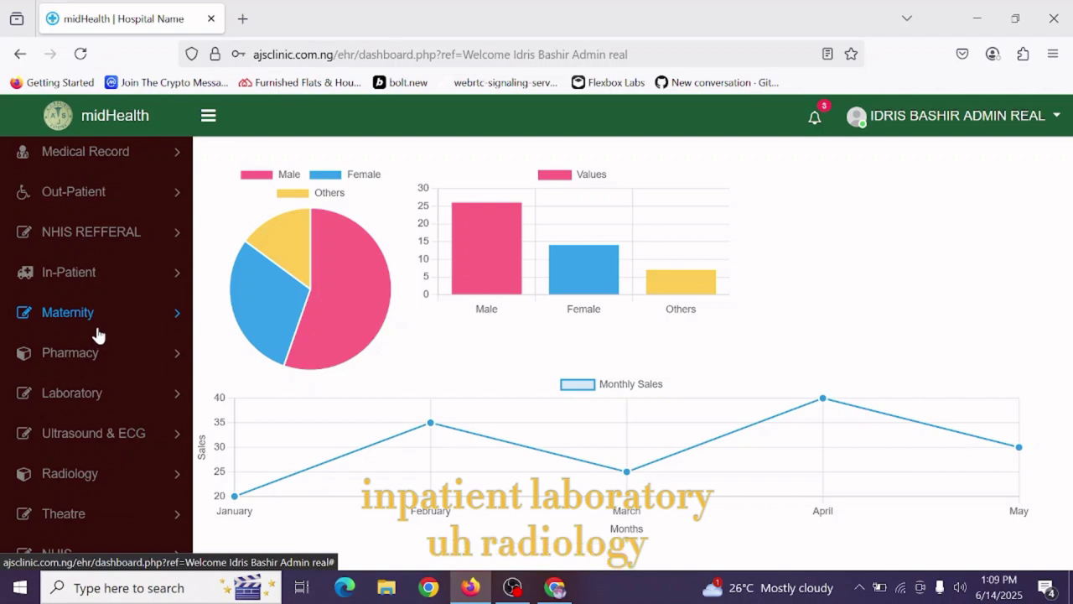
pyautogui.scroll(-3, 97, 336)
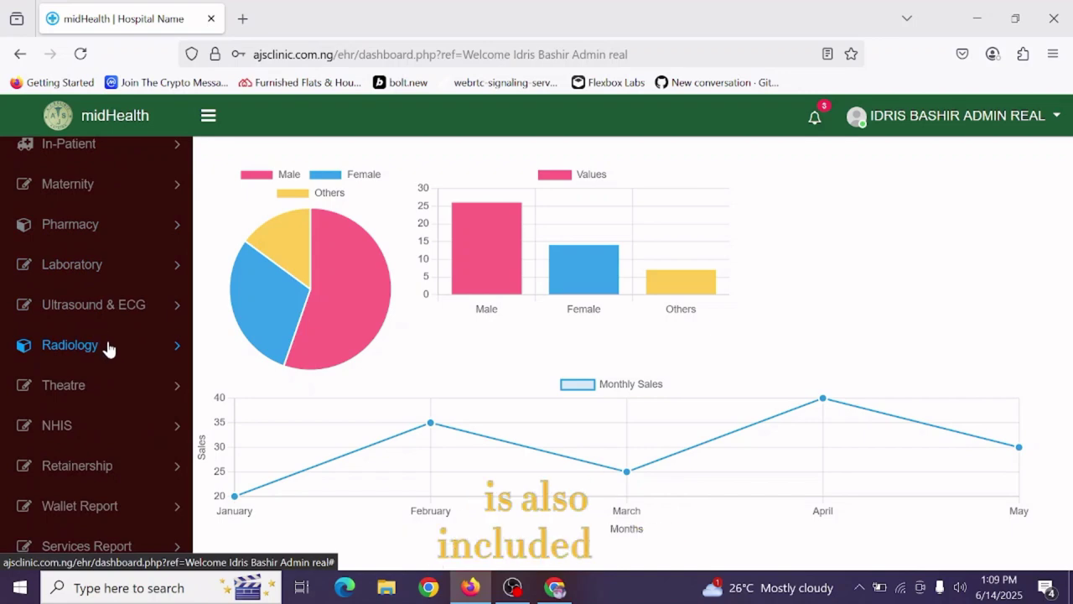
pyautogui.scroll(5, 106, 345)
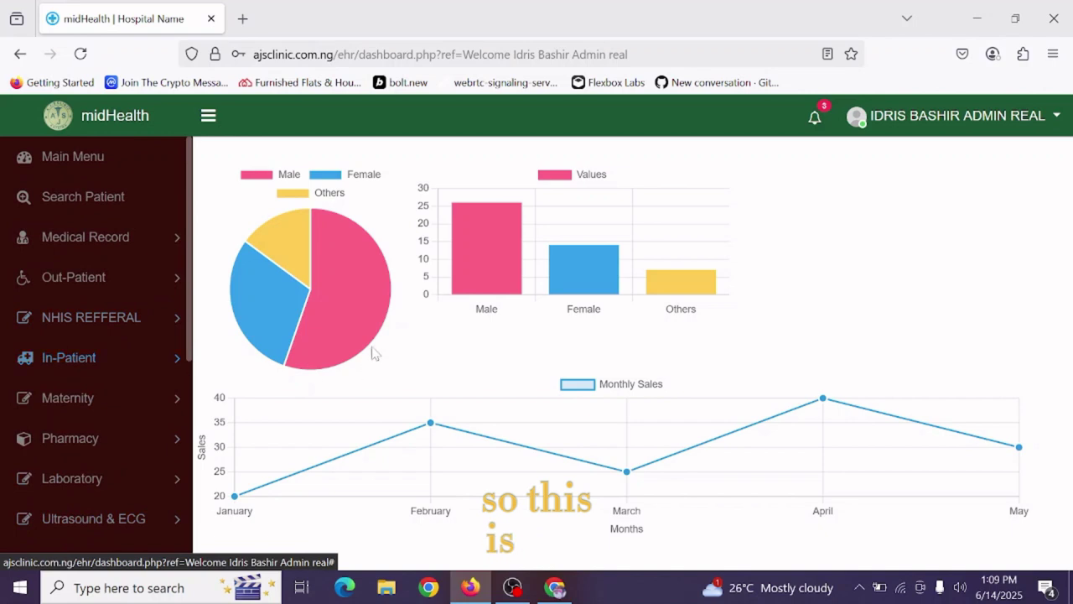
pyautogui.moveTo(385, 323)
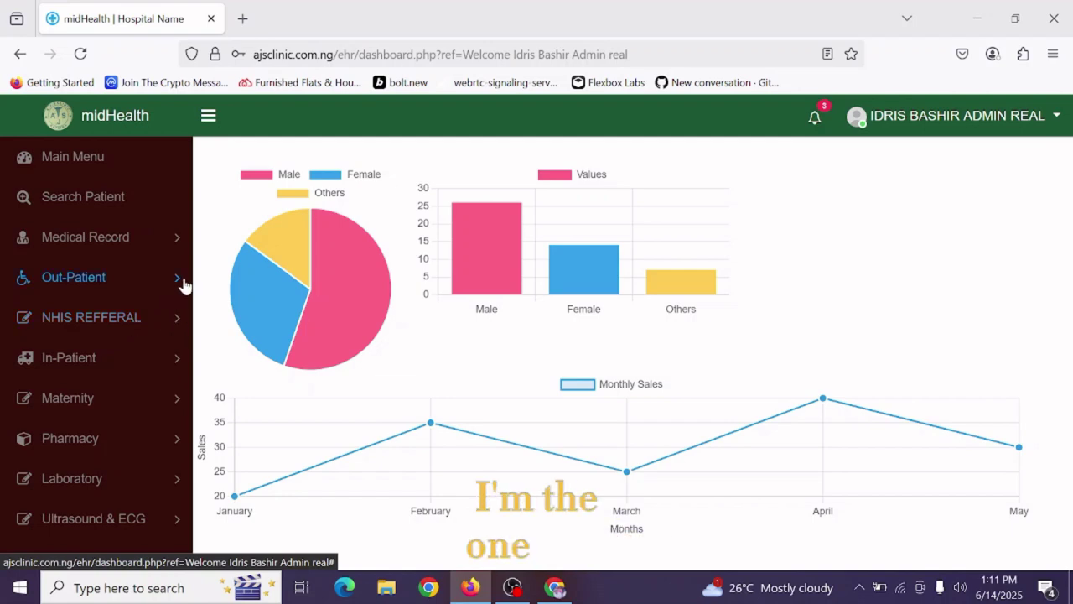
# Expand Medical Record in the sidebar to reveal Add New Patient, Follow-up and Search Patient.
pyautogui.click(118, 240)
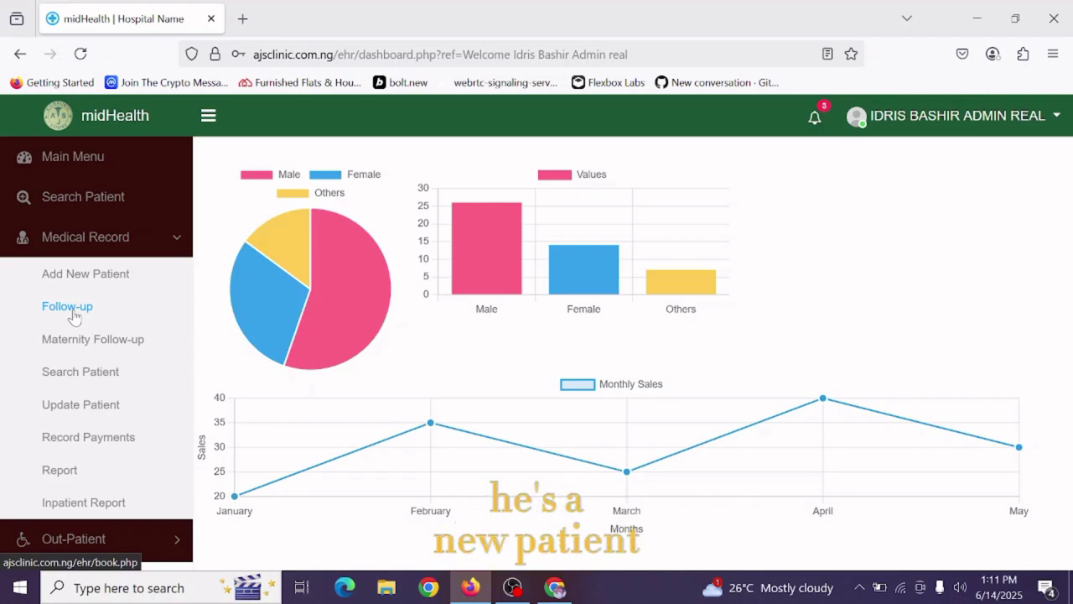
# Choose Add New Patient under Medical Record to bring up New Patient Registration.
pyautogui.click(92, 274)
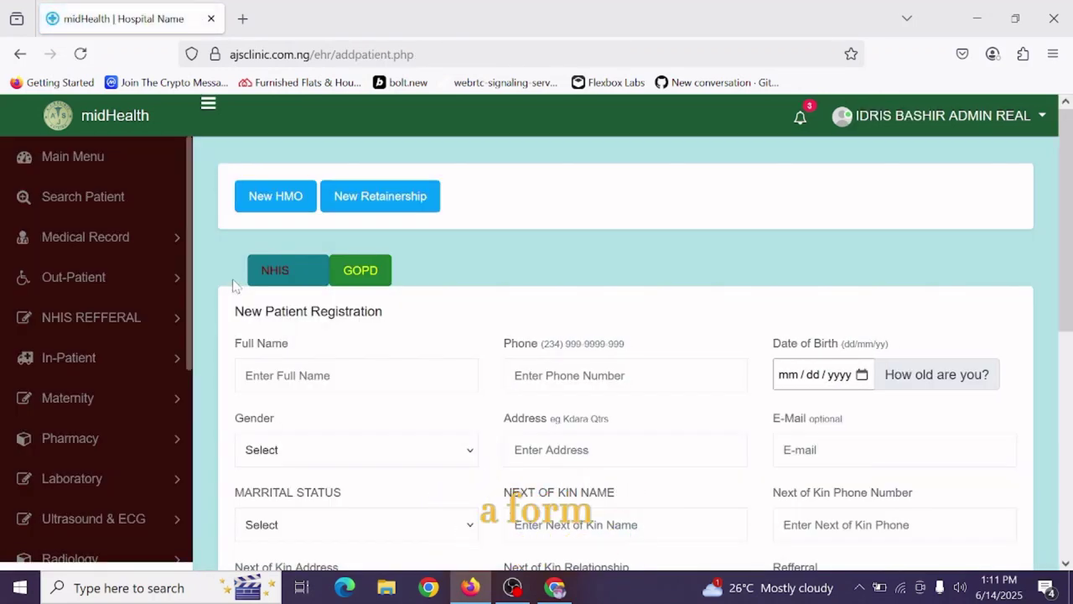
# Enter the patient's full name and begin typing the phone number.
pyautogui.scroll(-2, 484, 341)
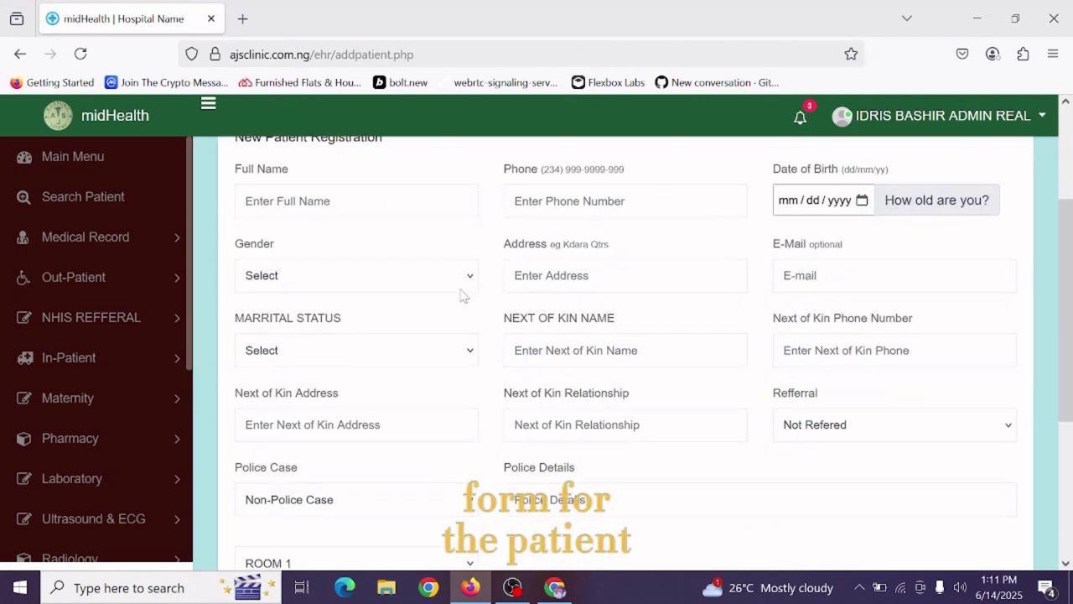
pyautogui.scroll(1, 417, 243)
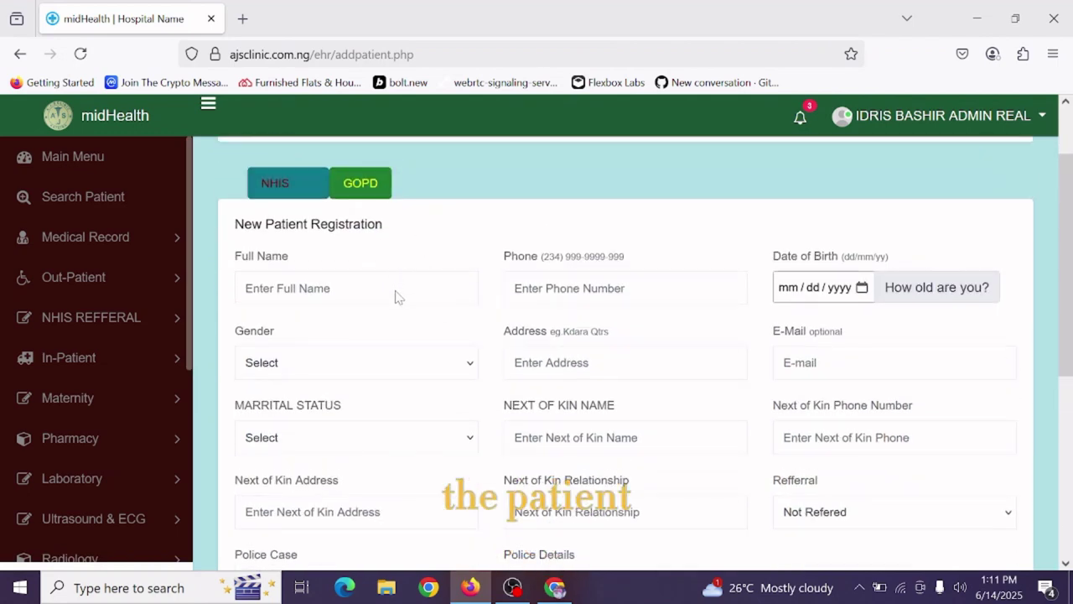
pyautogui.scroll(1, 496, 230)
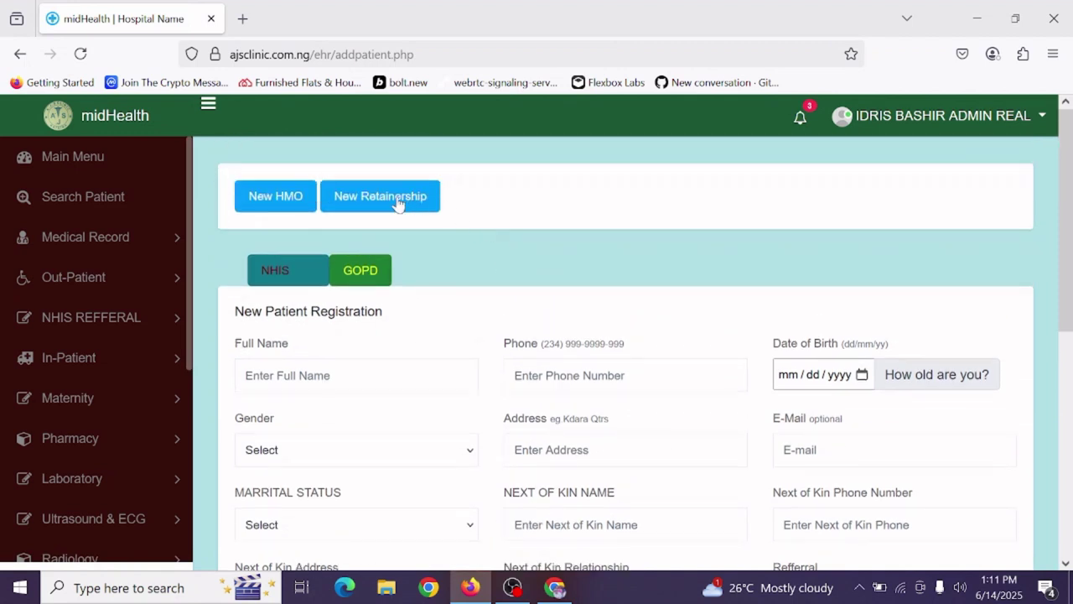
pyautogui.scroll(-1, 528, 326)
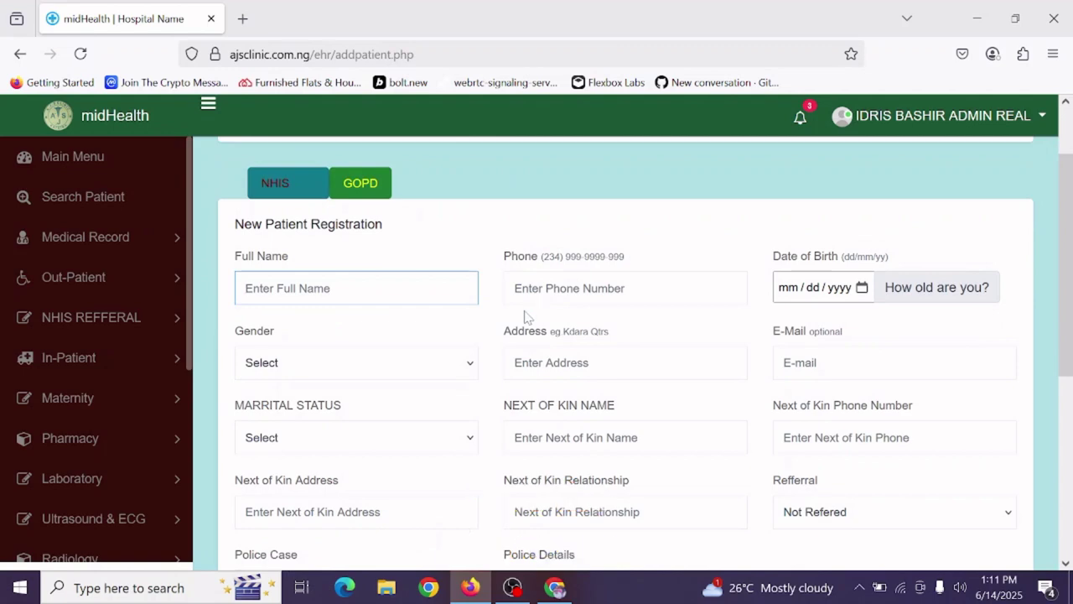
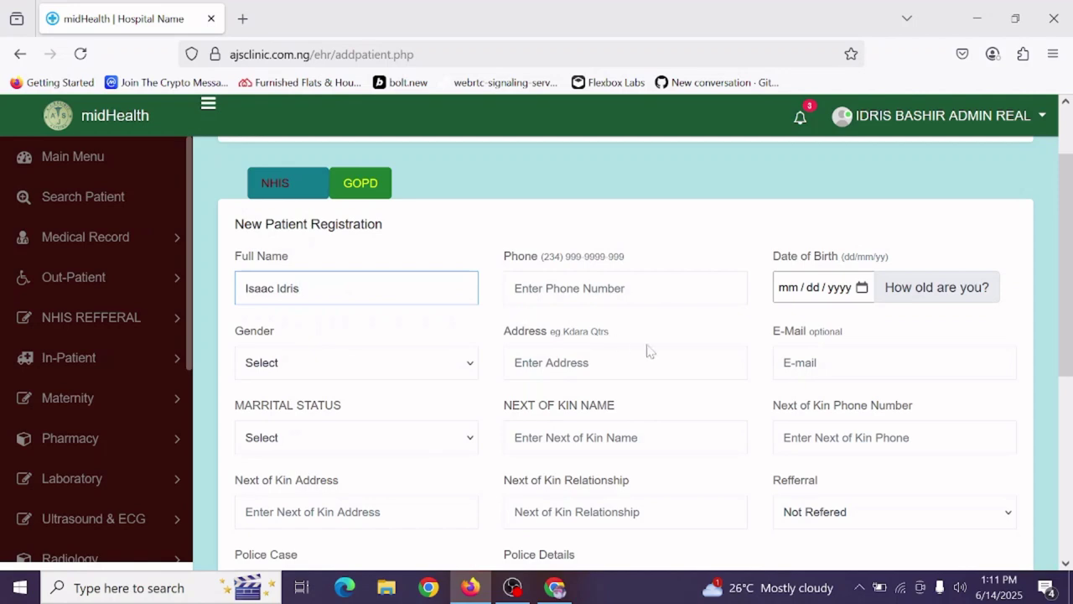
pyautogui.press('Tab')
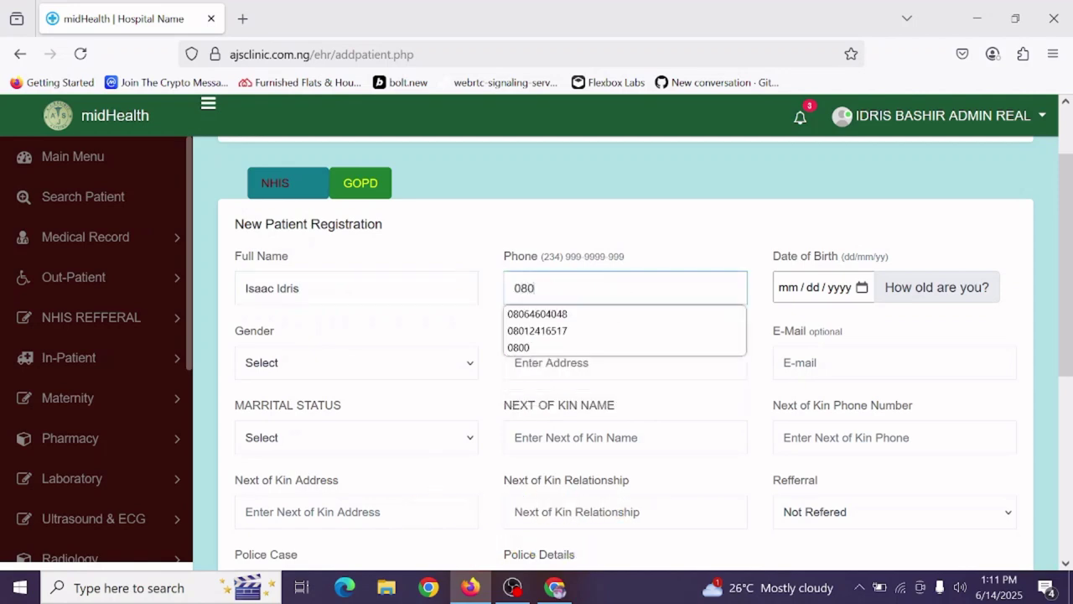
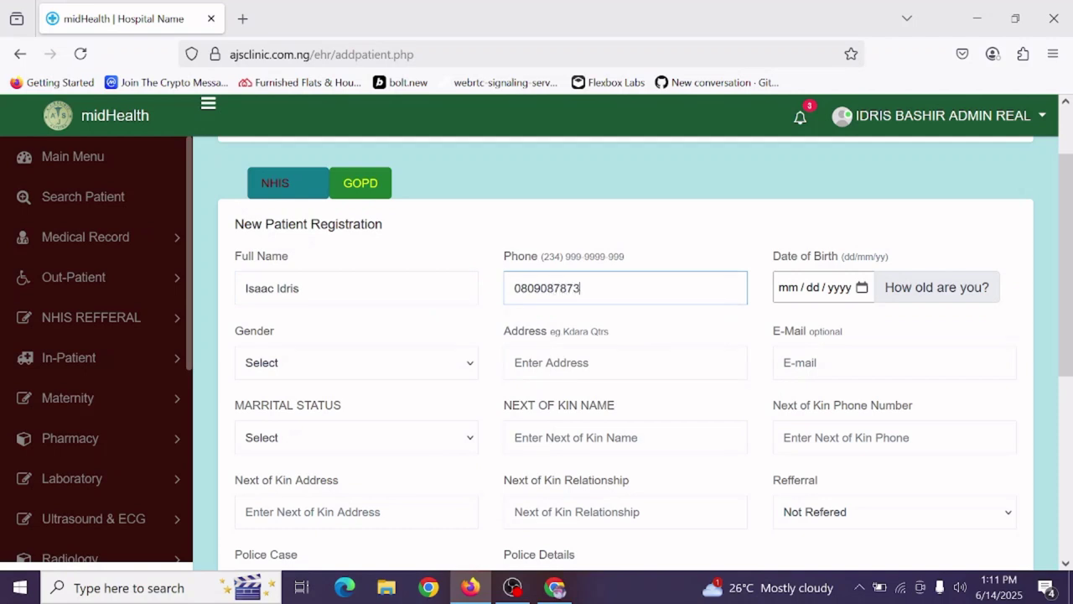
# Try setting the date of birth through the calendar's month and year view.
pyautogui.click(862, 288)
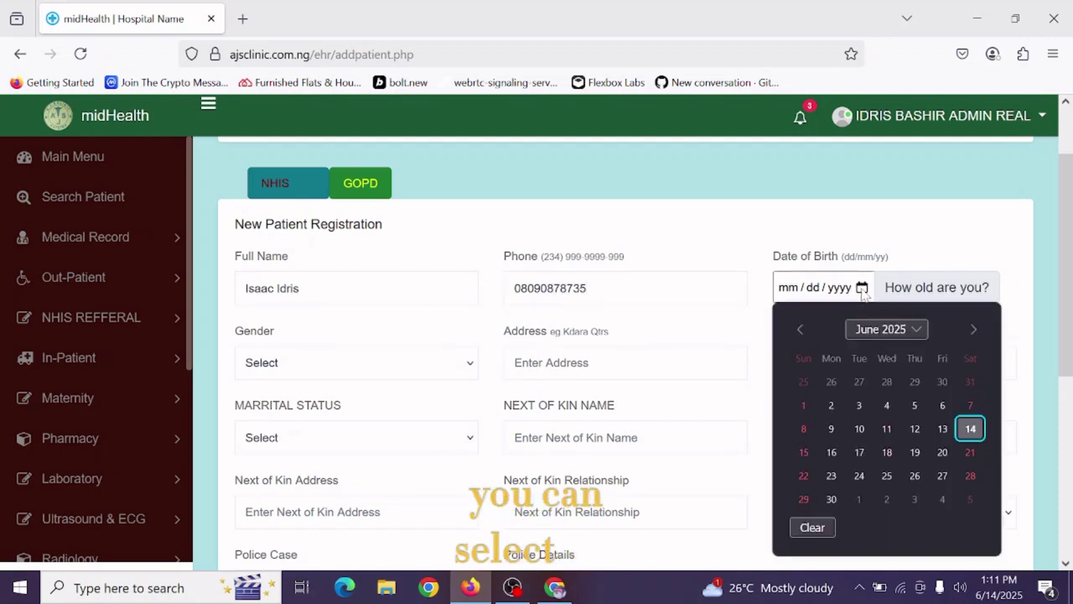
pyautogui.click(878, 330)
pyautogui.scroll(3, 886, 402)
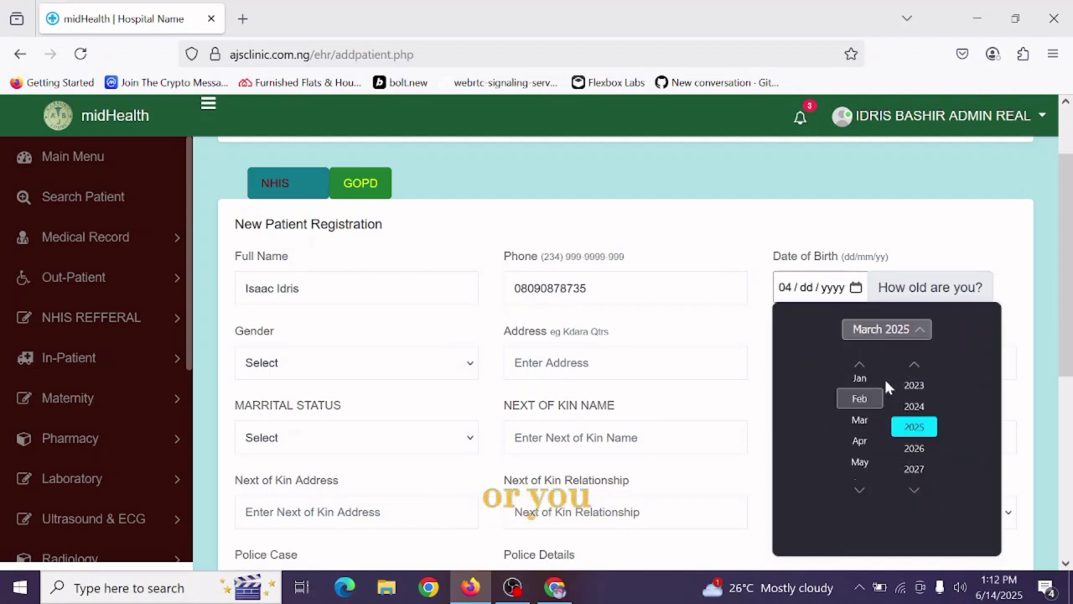
pyautogui.scroll(-7, 884, 375)
pyautogui.scroll(2, 869, 381)
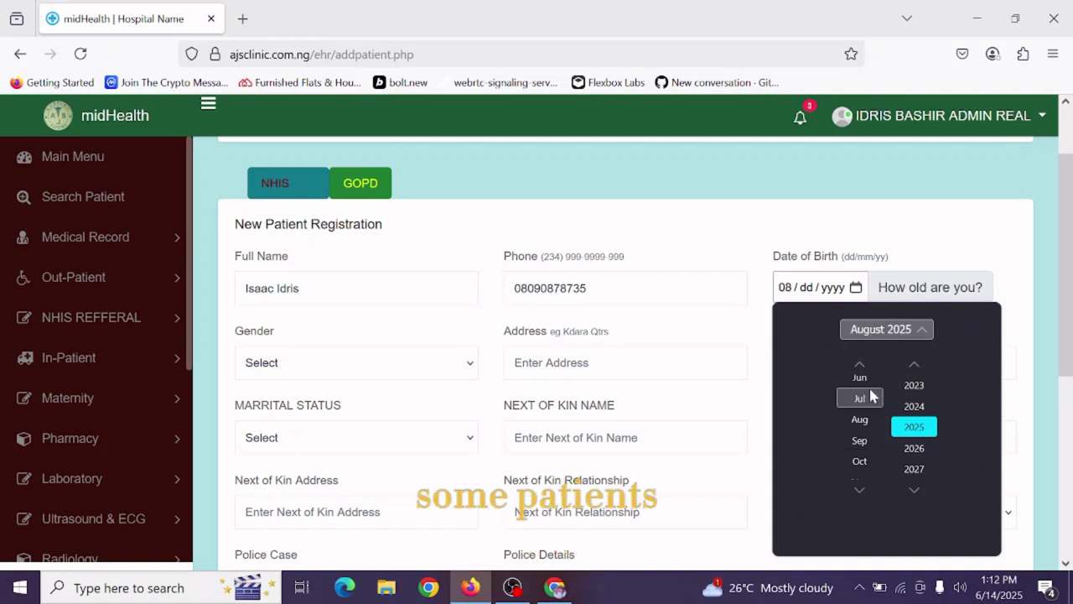
pyautogui.scroll(-3, 870, 394)
pyautogui.scroll(1, 871, 391)
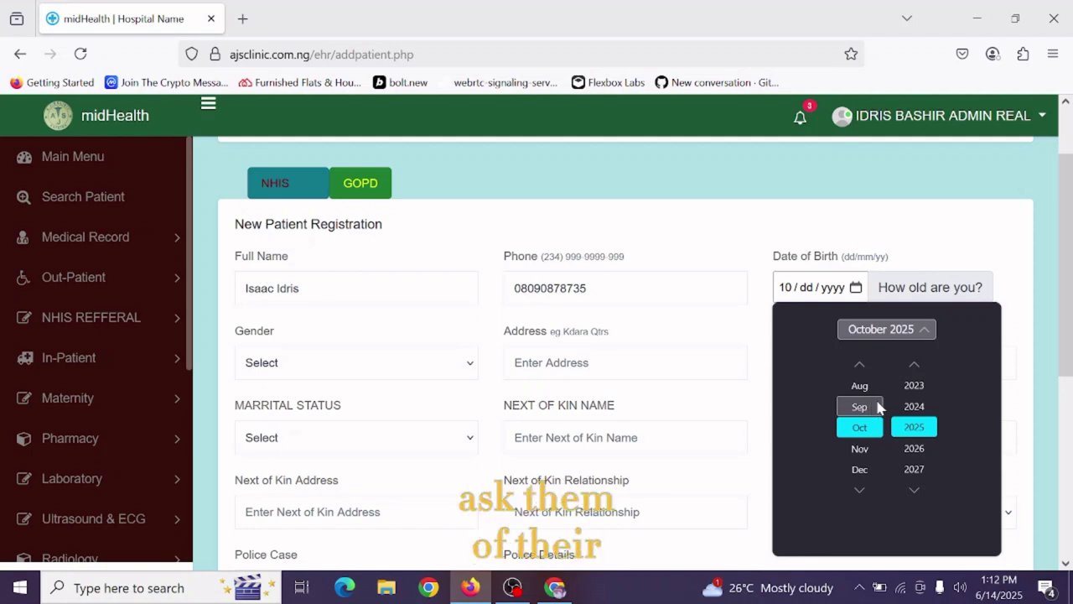
pyautogui.click(904, 294)
pyautogui.click(889, 310)
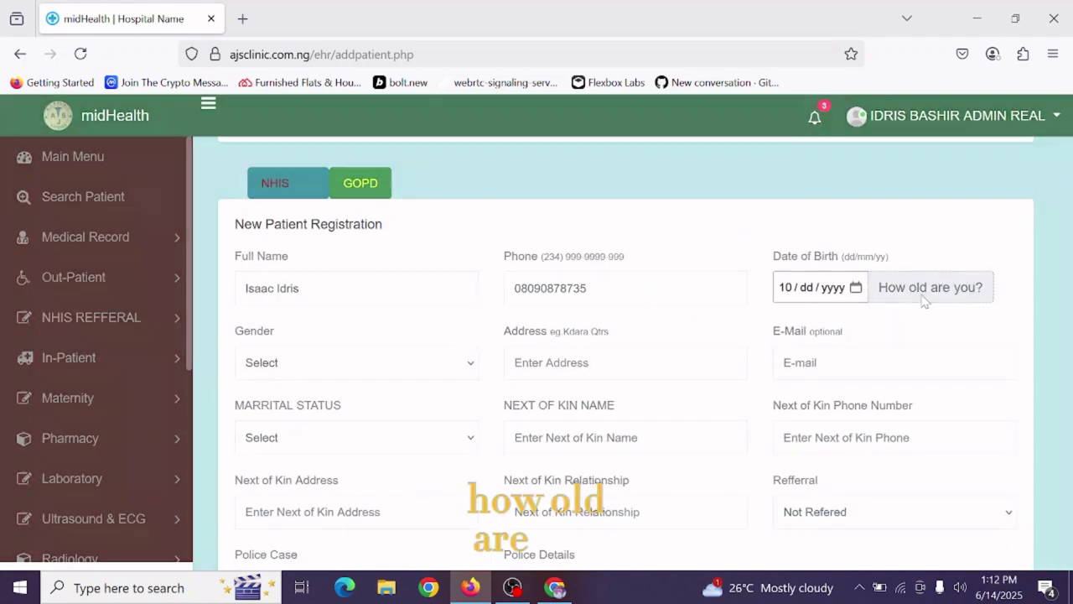
# Enter age 28 so the date of birth fills in automatically.
pyautogui.click(924, 289)
pyautogui.click(520, 223)
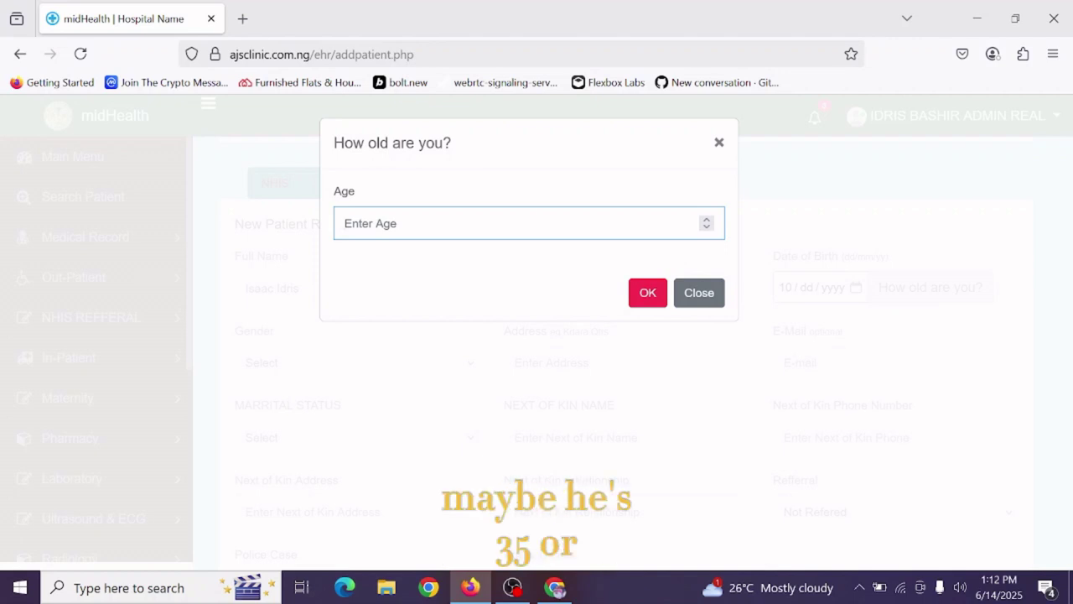
pyautogui.write('28')
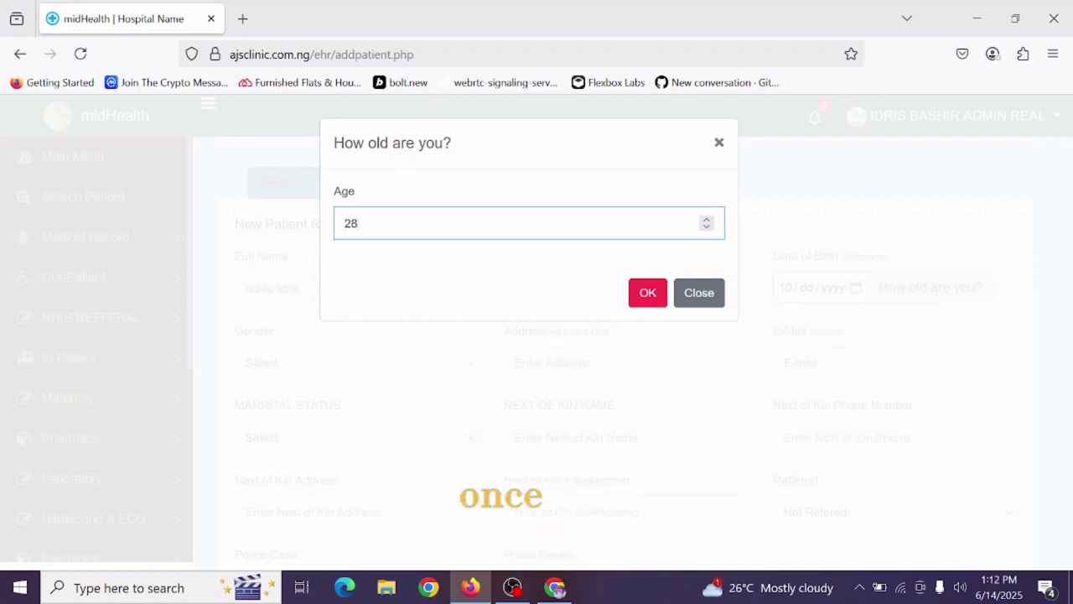
pyautogui.click(644, 293)
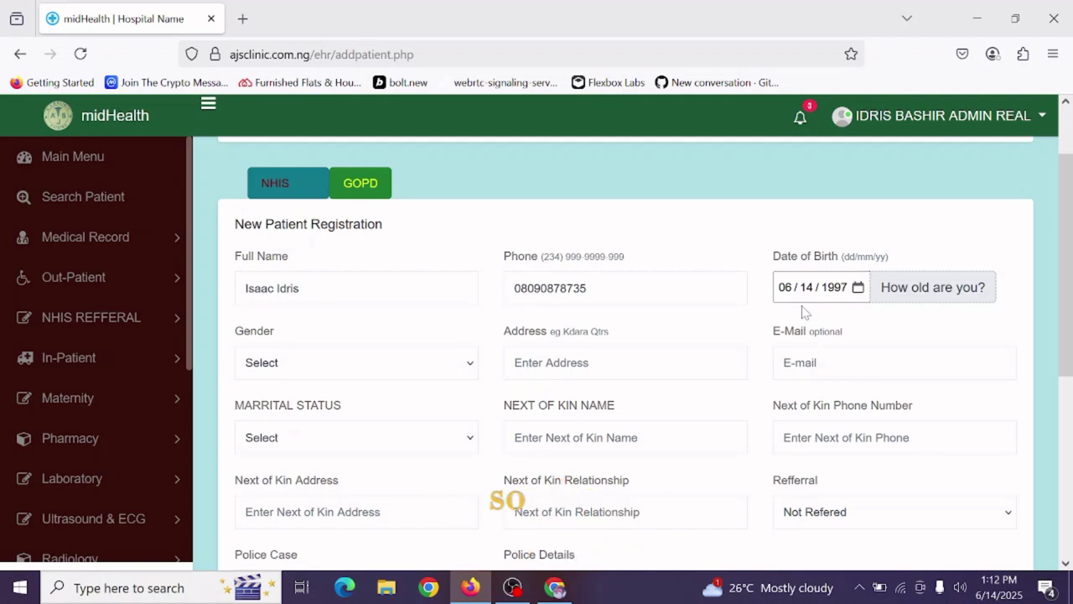
# Set gender to Male and fill the address from the saved clinic address suggestion.
pyautogui.click(445, 368)
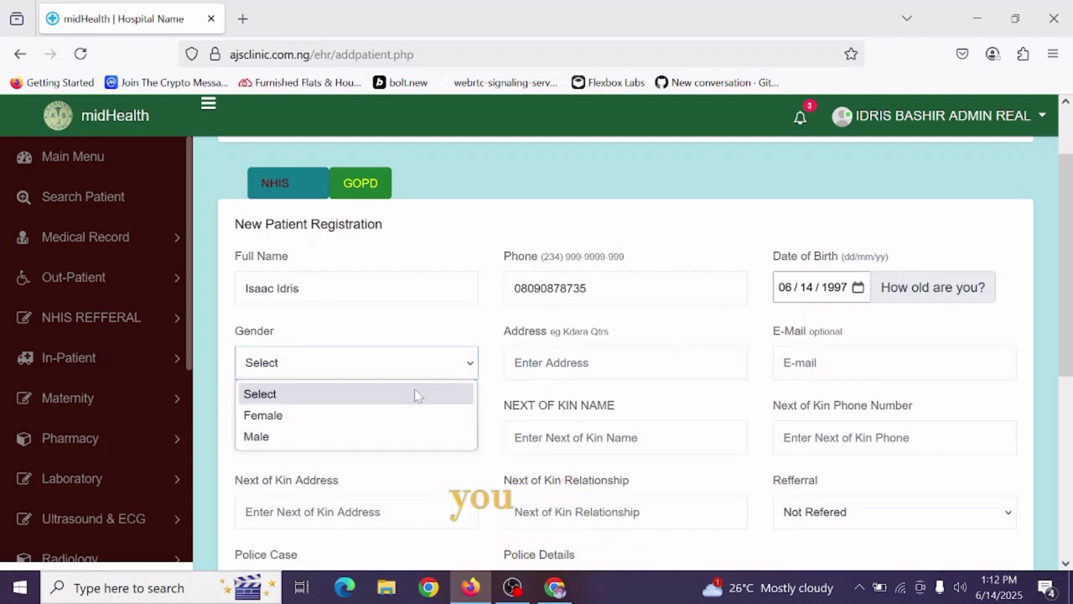
pyautogui.click(370, 436)
pyautogui.click(530, 362)
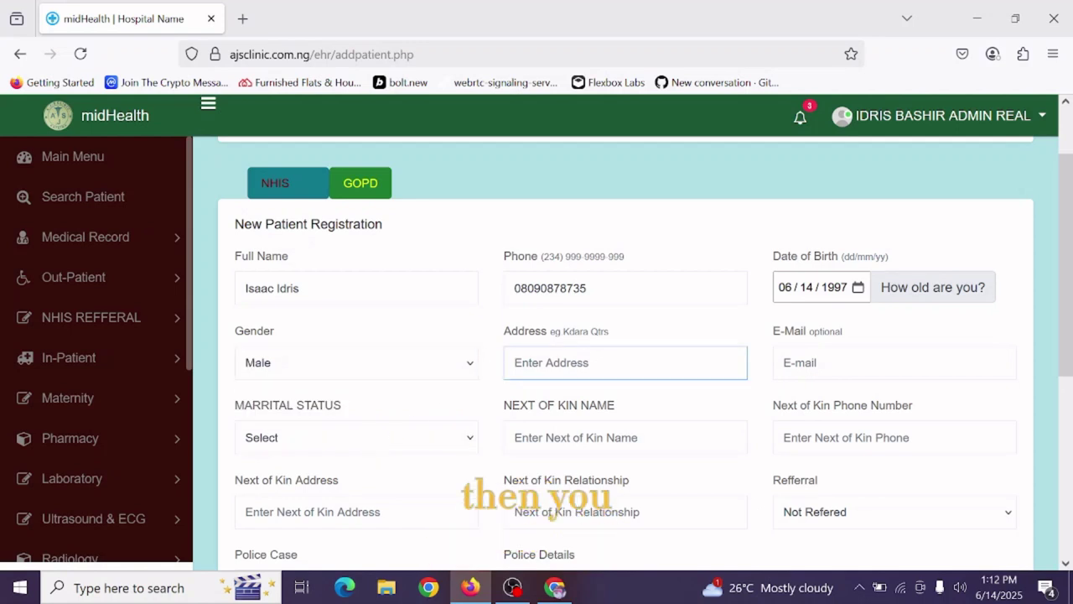
pyautogui.click(528, 362)
pyautogui.press('Down')
pyautogui.press('Down')
pyautogui.press('Return')
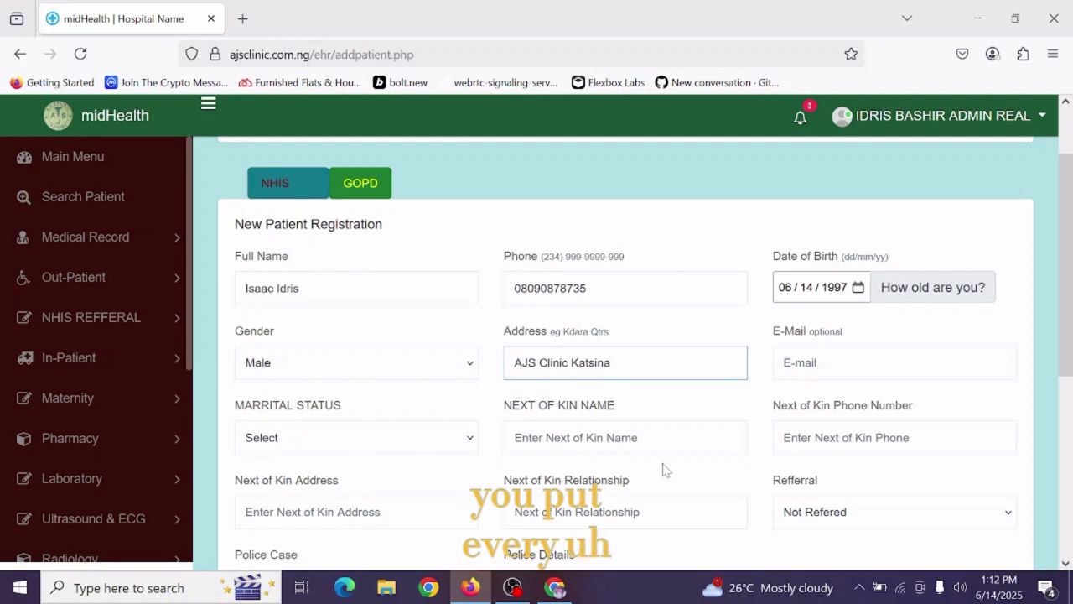
# Pick the saved next of kin name and set marital status to MARRIED.
pyautogui.scroll(-2, 675, 408)
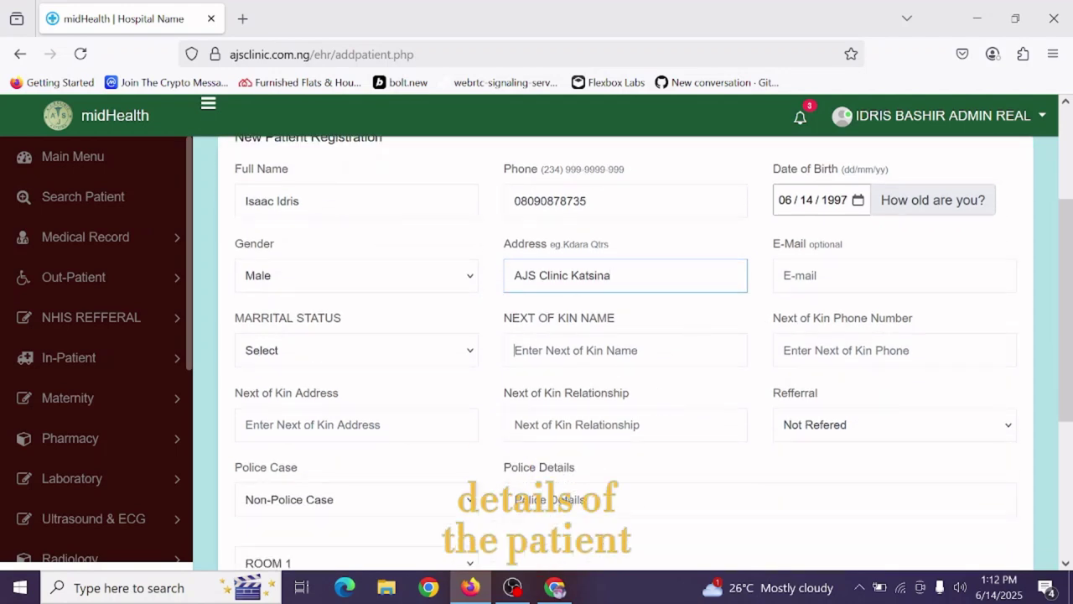
pyautogui.click(570, 350)
pyautogui.click(560, 394)
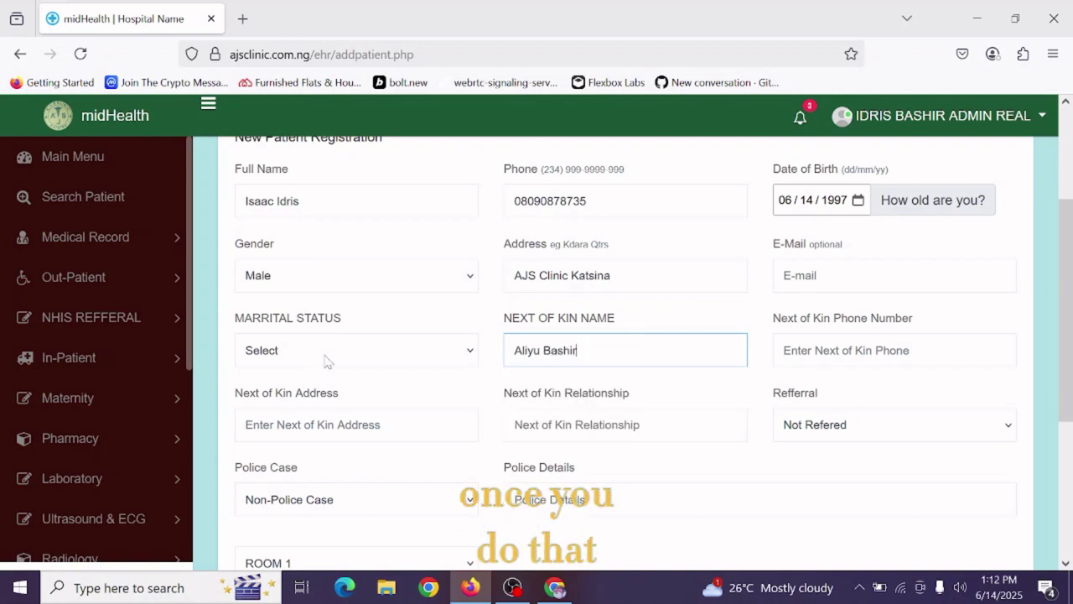
pyautogui.click(325, 356)
pyautogui.click(311, 404)
# Fill the next of kin phone, Brother relationship and address from saved suggestions.
pyautogui.click(775, 359)
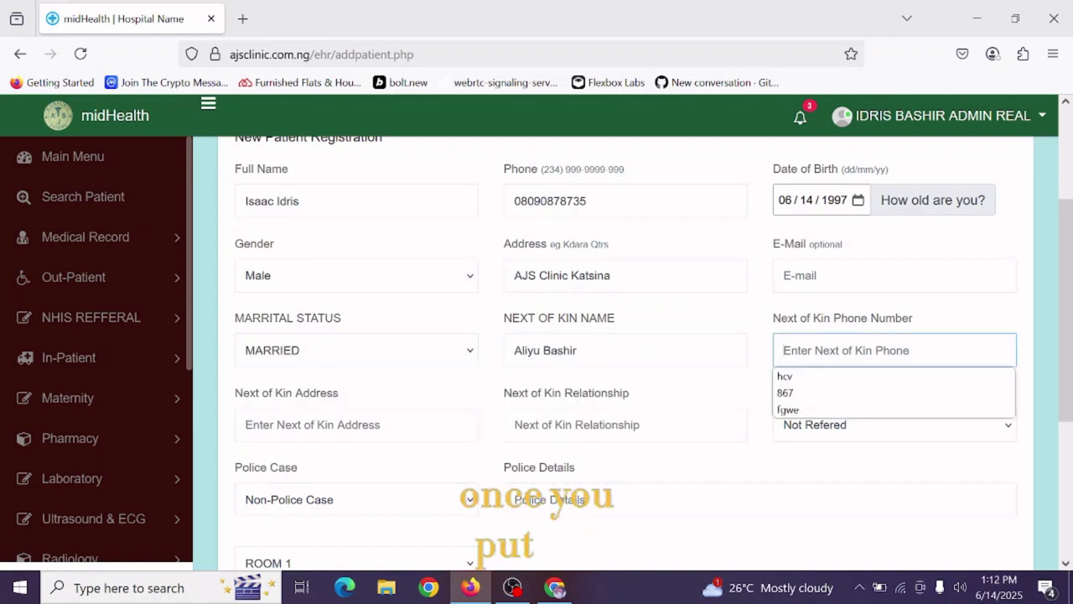
pyautogui.press('Down')
pyautogui.press('Down')
pyautogui.press('Return')
pyautogui.press('Tab')
pyautogui.press('Down')
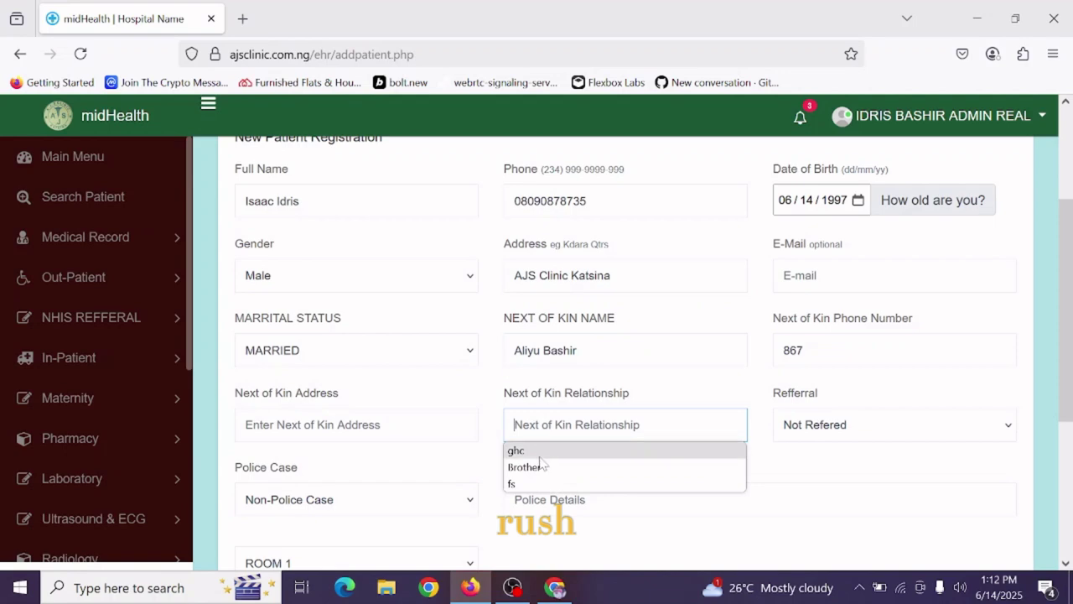
pyautogui.press('Down')
pyautogui.press('Down')
pyautogui.press('Return')
pyautogui.press('Tab')
pyautogui.press('Down')
pyautogui.click(284, 451)
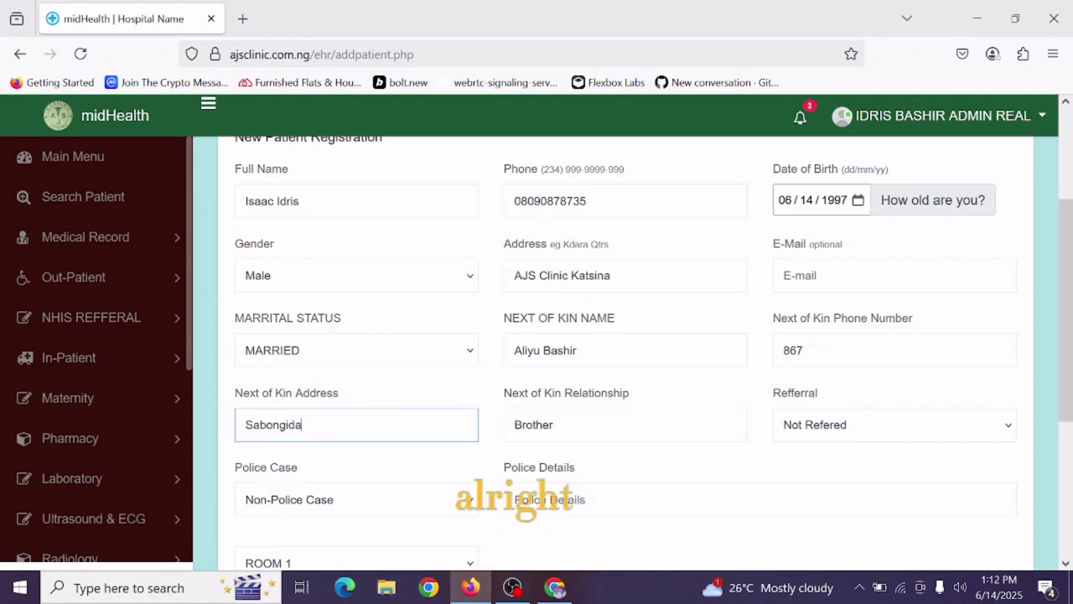
# Keep referral as Not Refered and the case as Non-Police Case, police details blank.
pyautogui.click(836, 429)
pyautogui.click(791, 449)
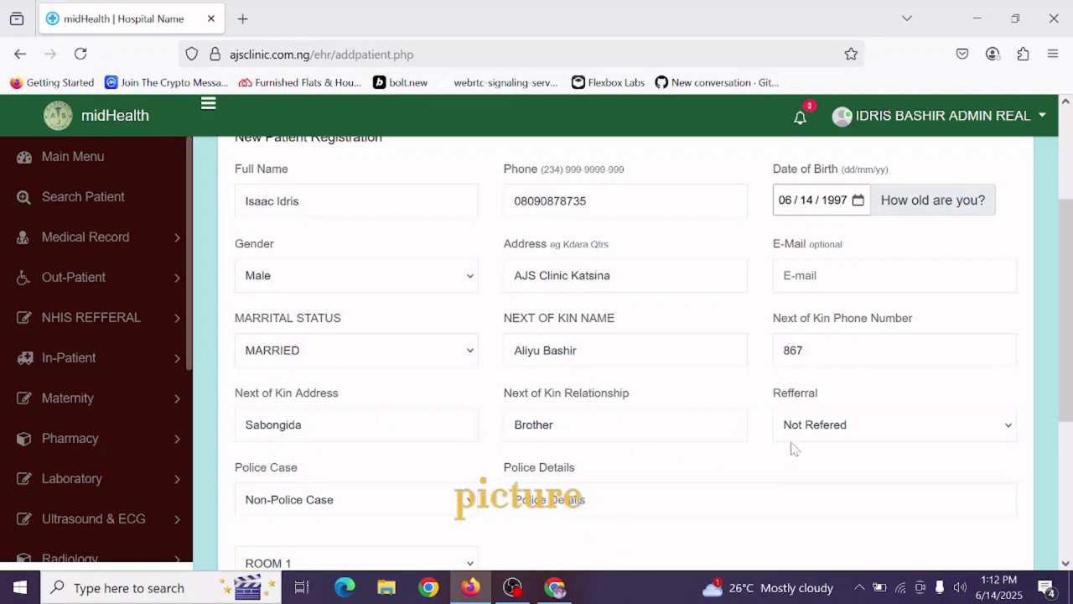
pyautogui.scroll(-2, 862, 461)
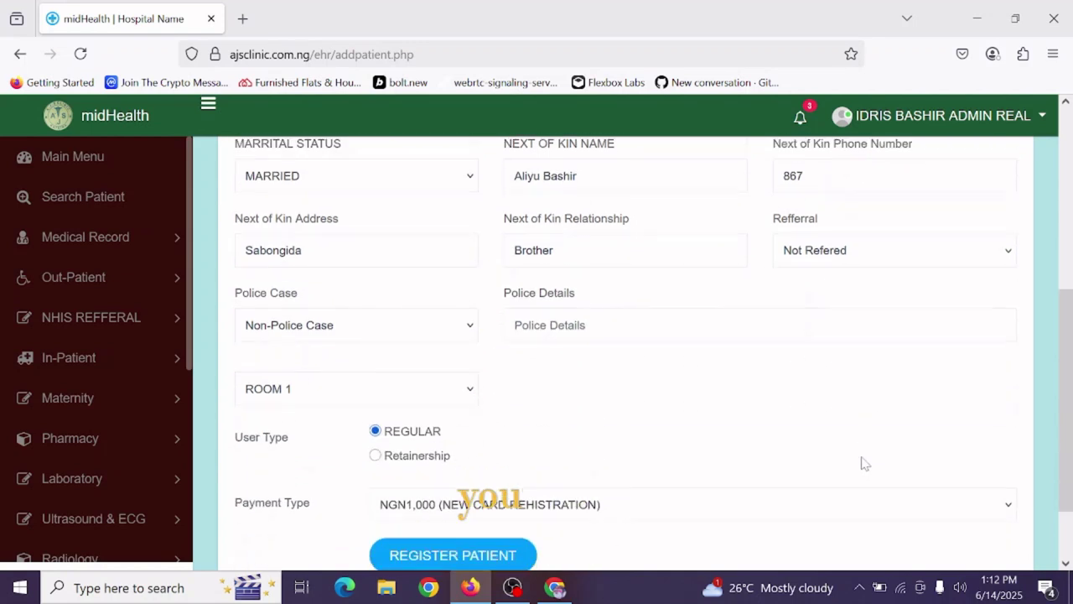
pyautogui.click(863, 259)
pyautogui.click(714, 293)
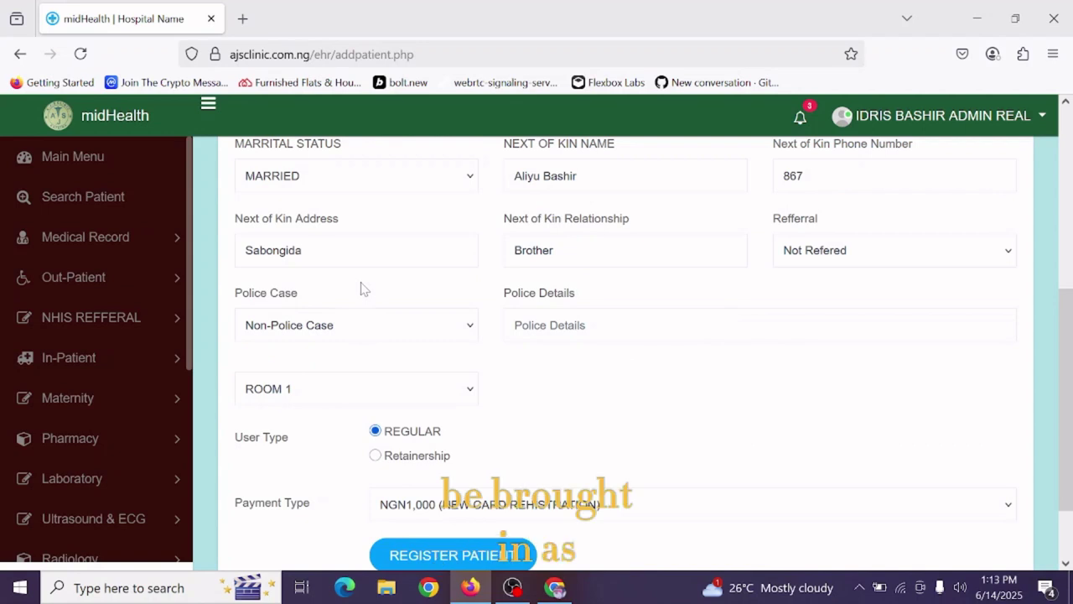
pyautogui.click(369, 331)
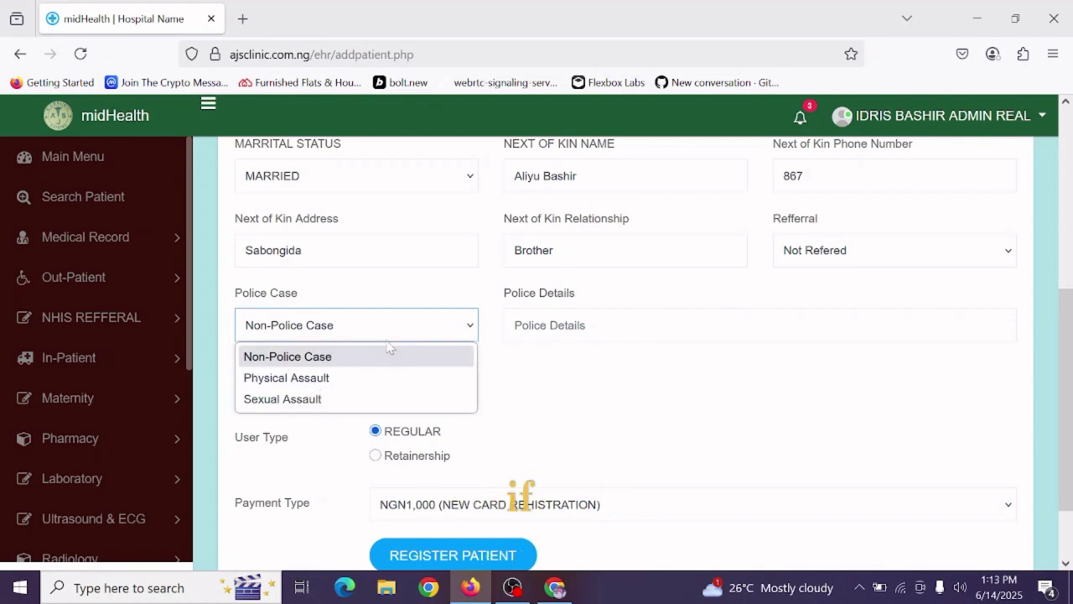
pyautogui.click(690, 334)
pyautogui.click(690, 405)
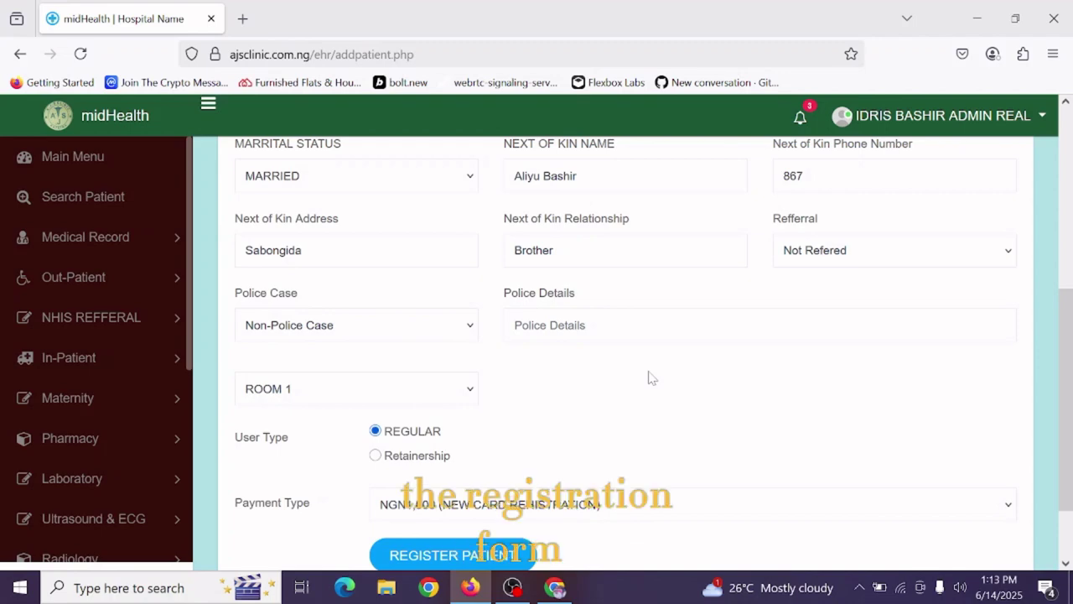
pyautogui.scroll(-2, 650, 377)
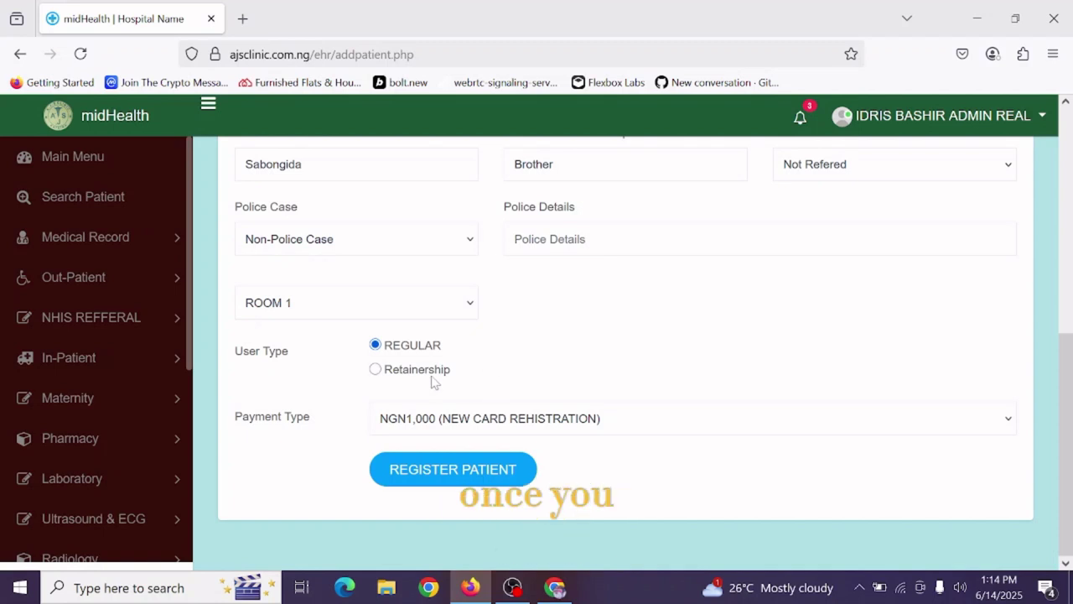
# Try Retainership, revert to REGULAR patient type, and submit the registration.
pyautogui.click(402, 371)
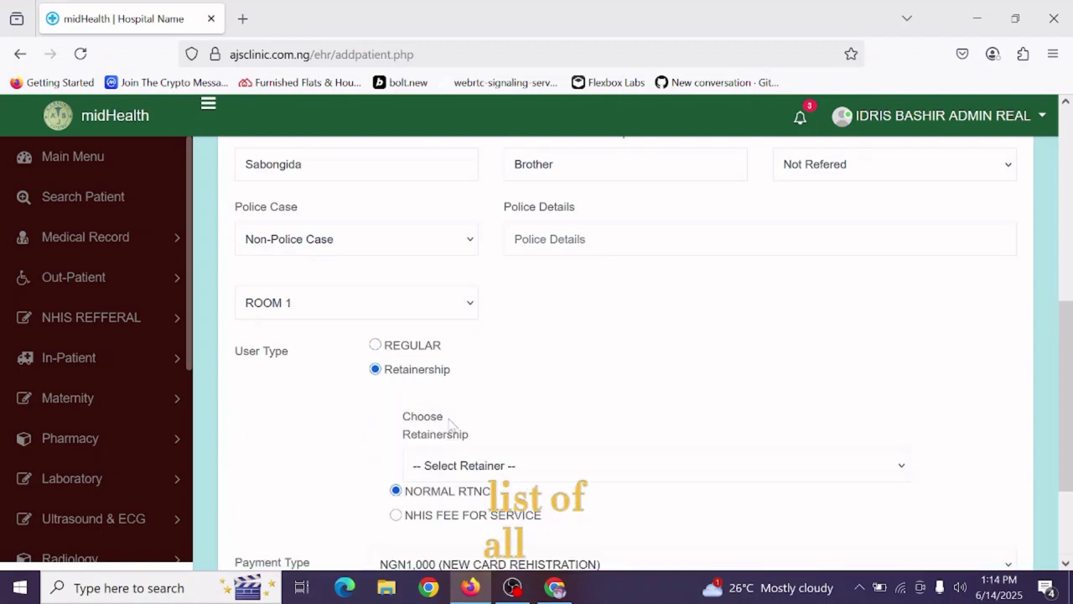
pyautogui.click(476, 467)
pyautogui.click(474, 466)
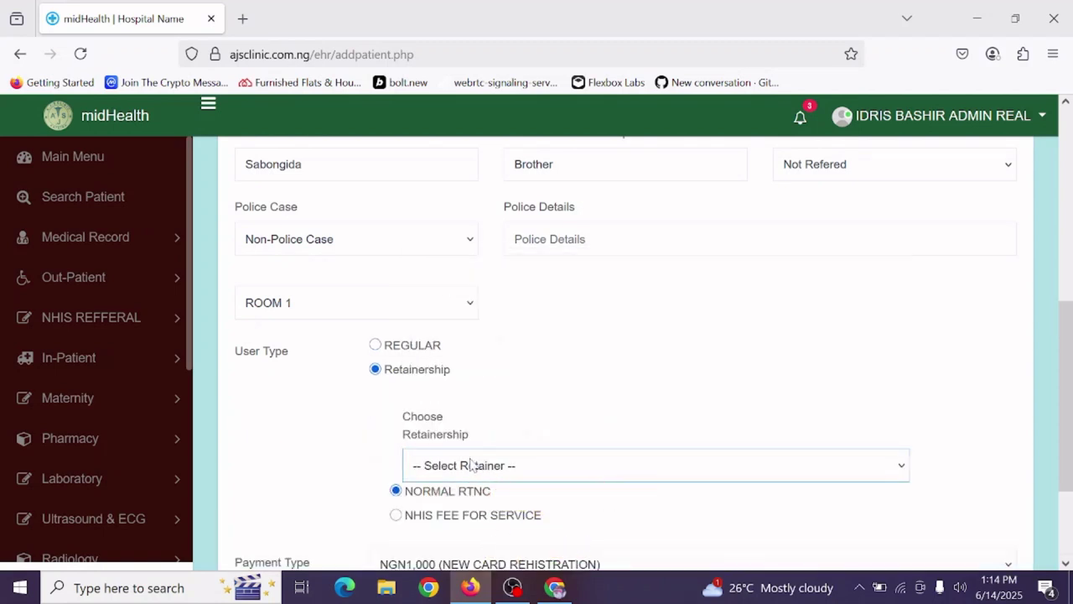
pyautogui.click(415, 348)
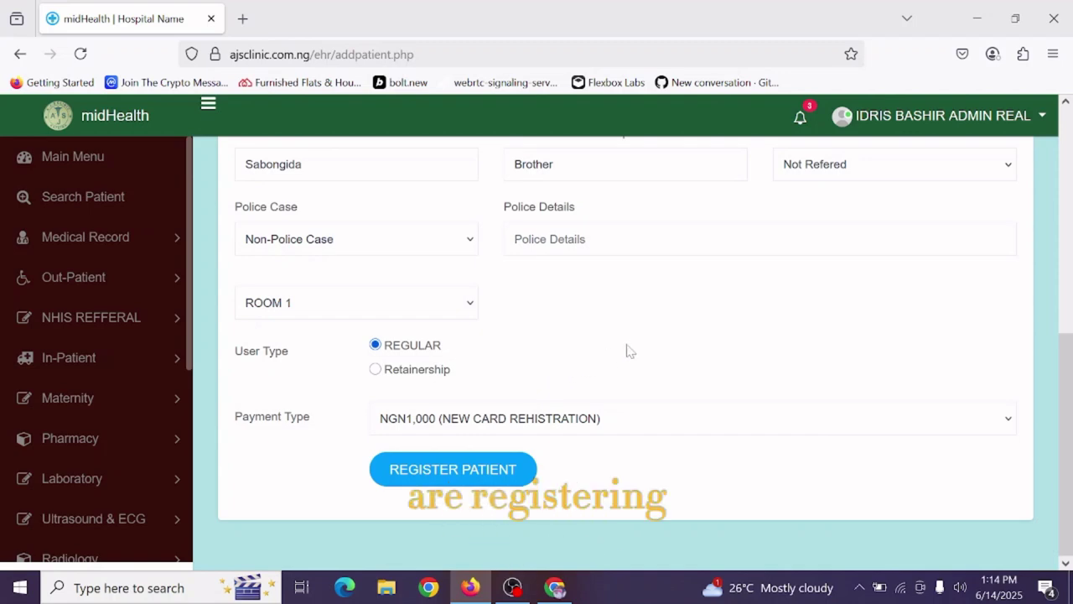
pyautogui.click(495, 472)
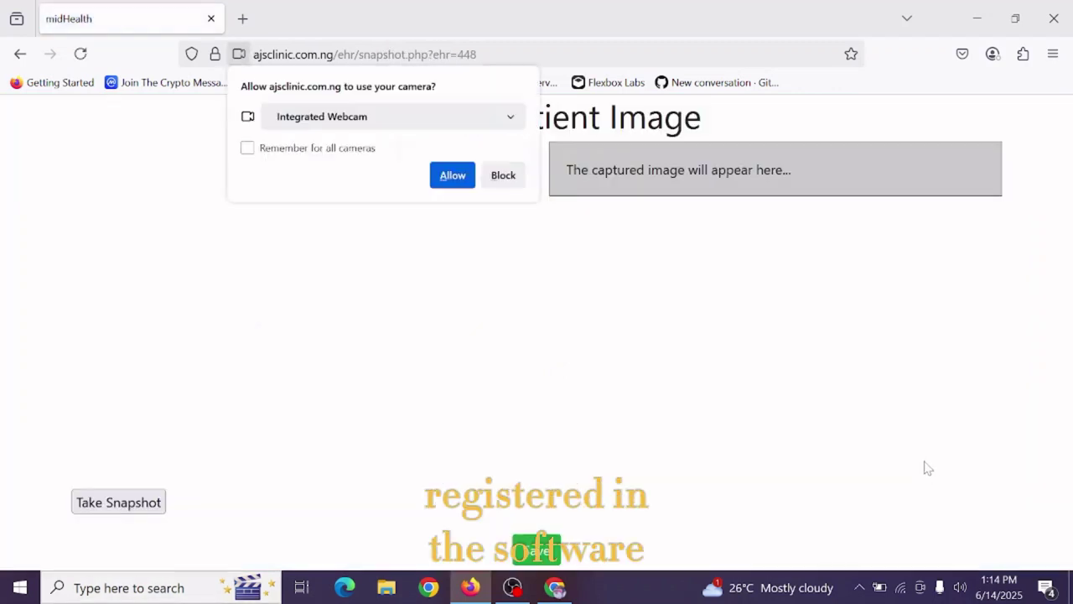
# Allow webcam access, take and retake the patient's snapshot, then save it.
pyautogui.click(452, 175)
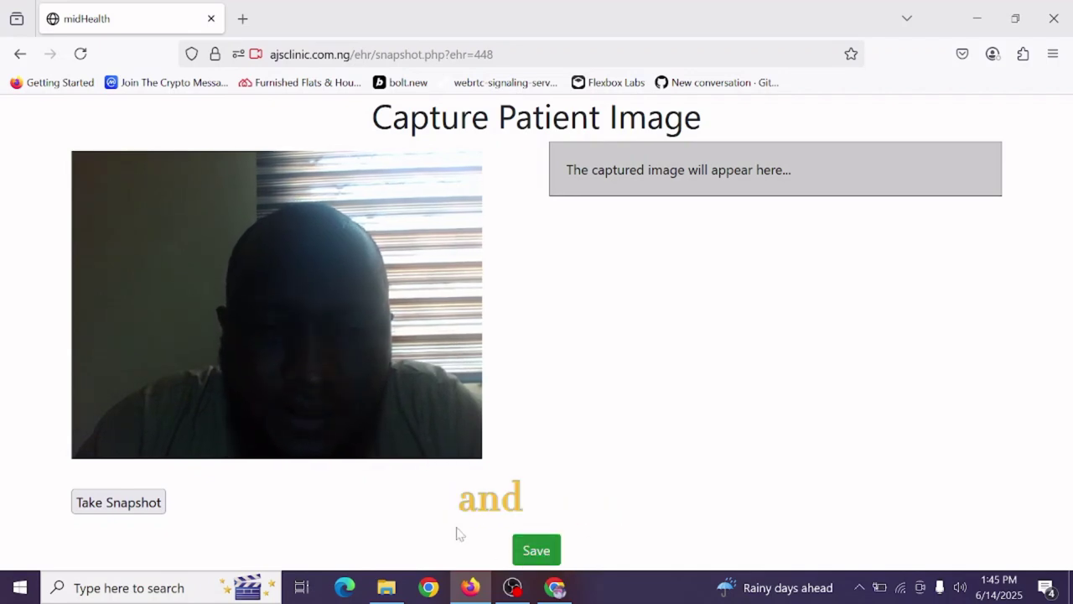
pyautogui.click(119, 503)
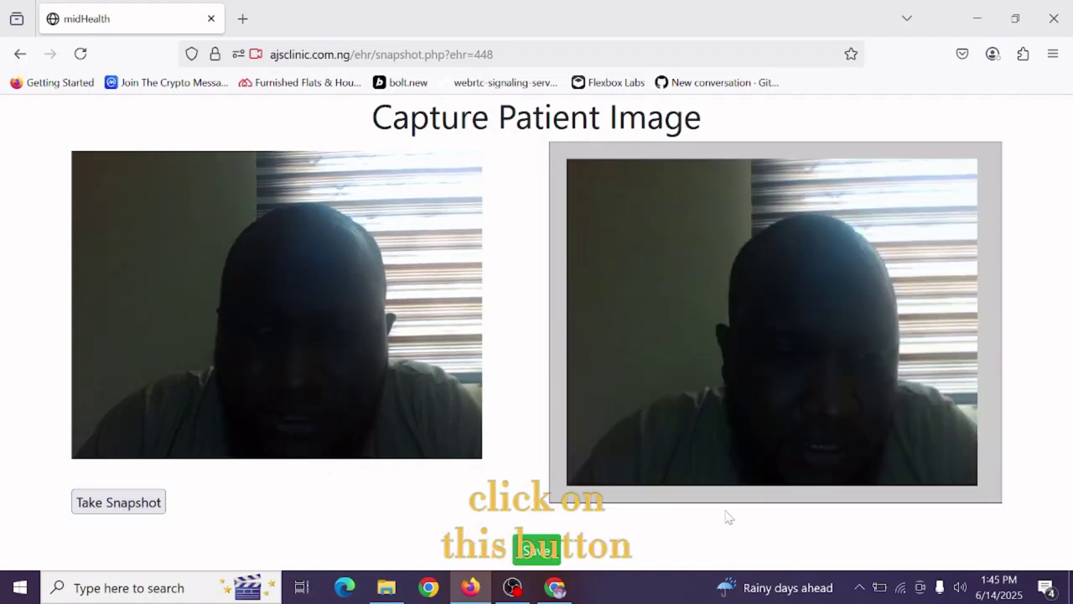
pyautogui.click(109, 502)
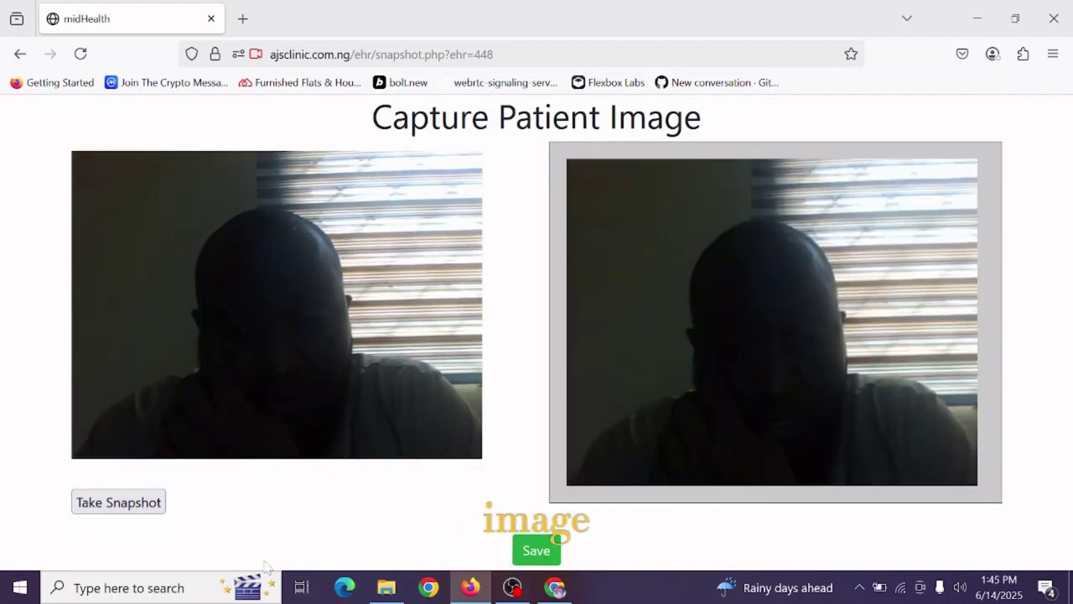
pyautogui.click(546, 549)
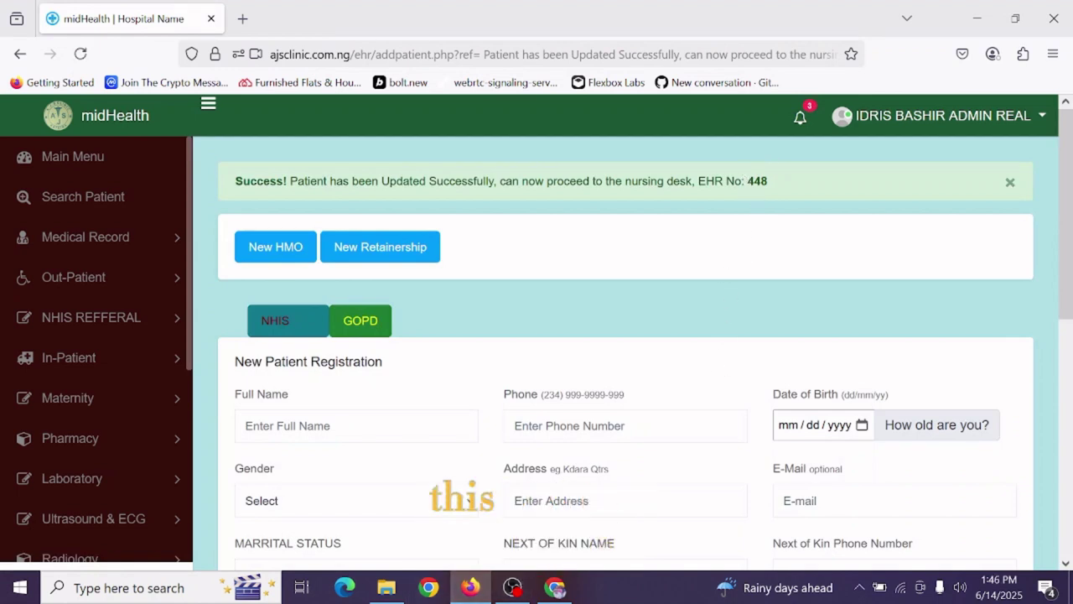
# Clear the success banner selection and return to the admin dashboard.
pyautogui.click(762, 213)
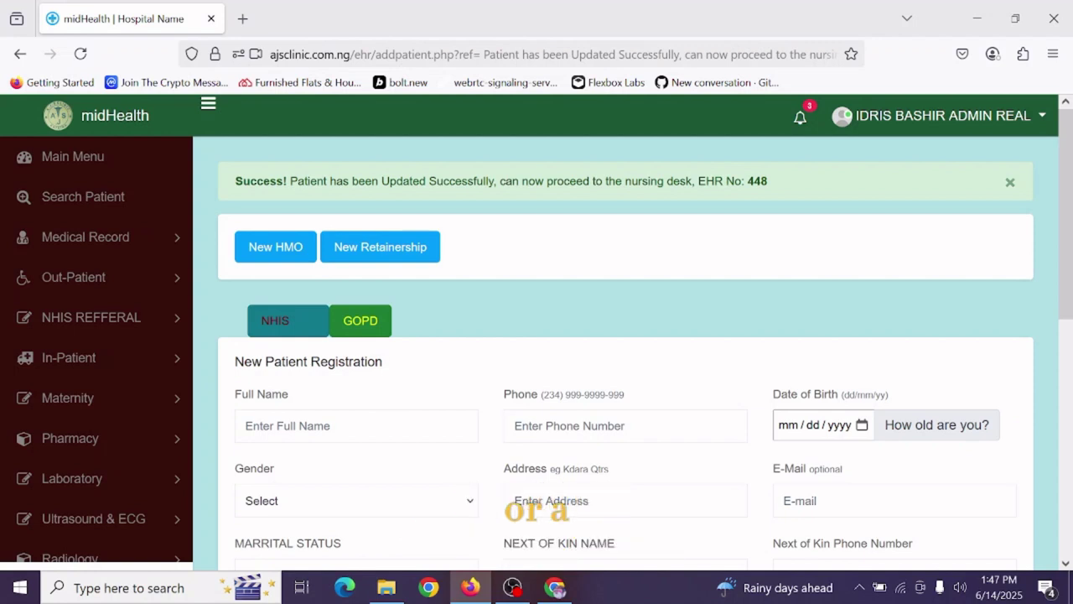
pyautogui.moveTo(383, 361); pyautogui.dragTo(229, 362)
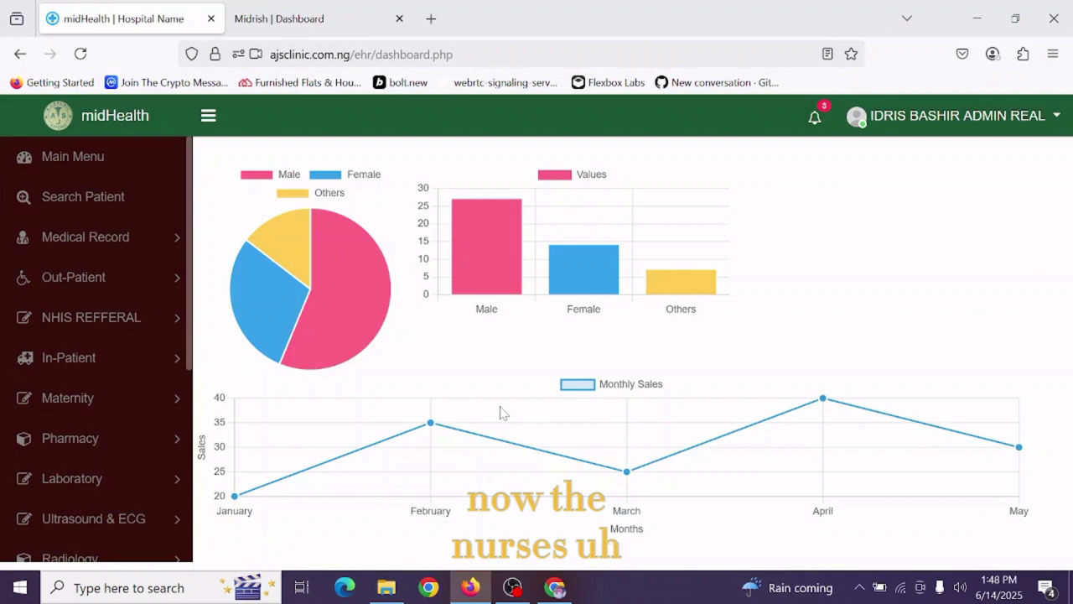
# In Out-Patient > Vitals, review the unpaid GOPD referral and update the patient's vitals.
pyautogui.moveTo(318, 356)
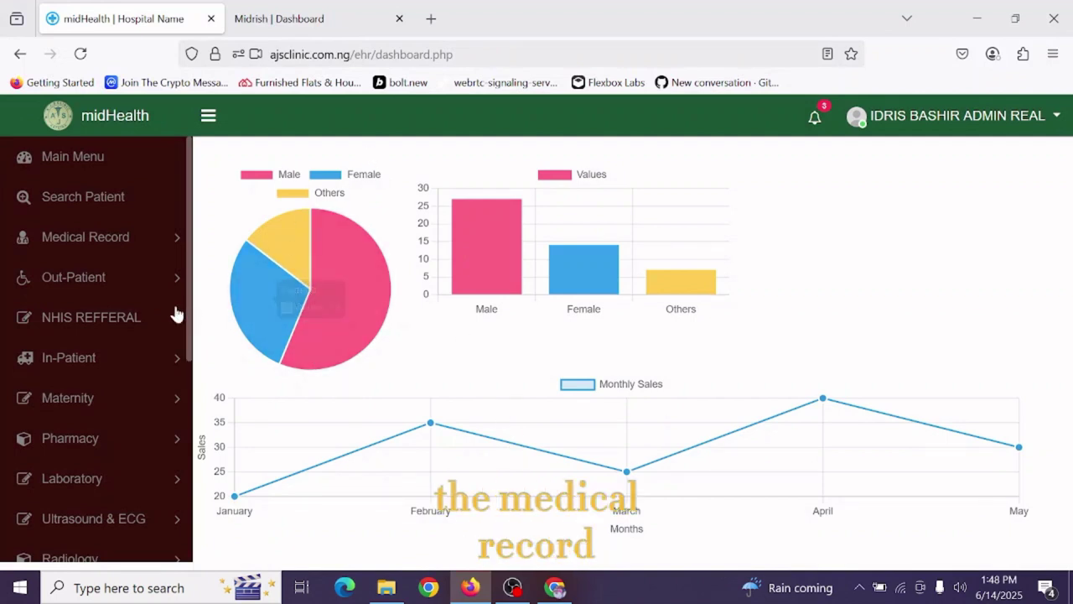
pyautogui.click(134, 286)
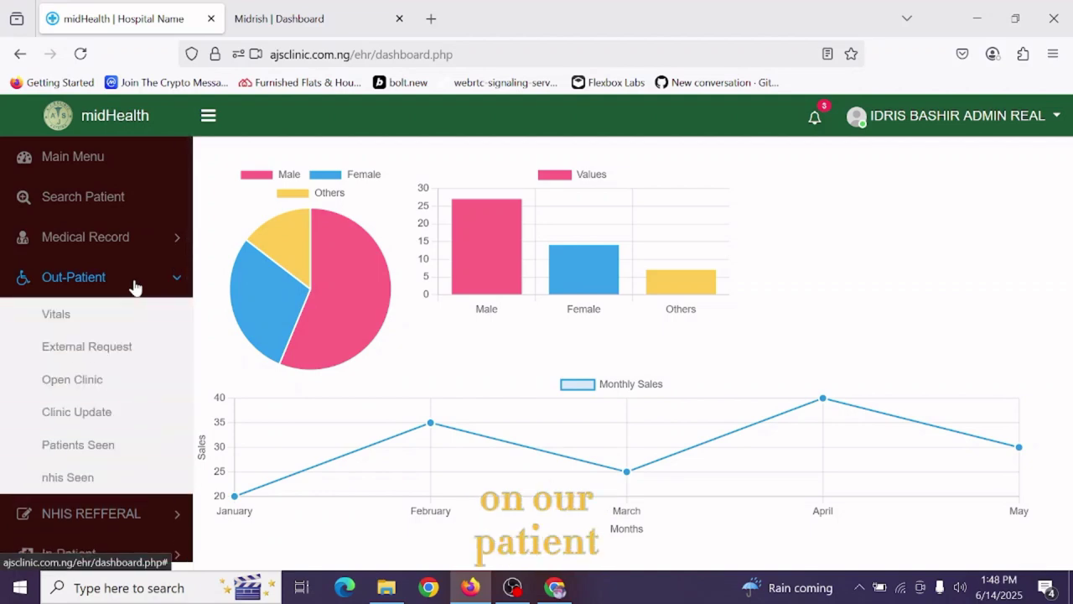
pyautogui.click(87, 322)
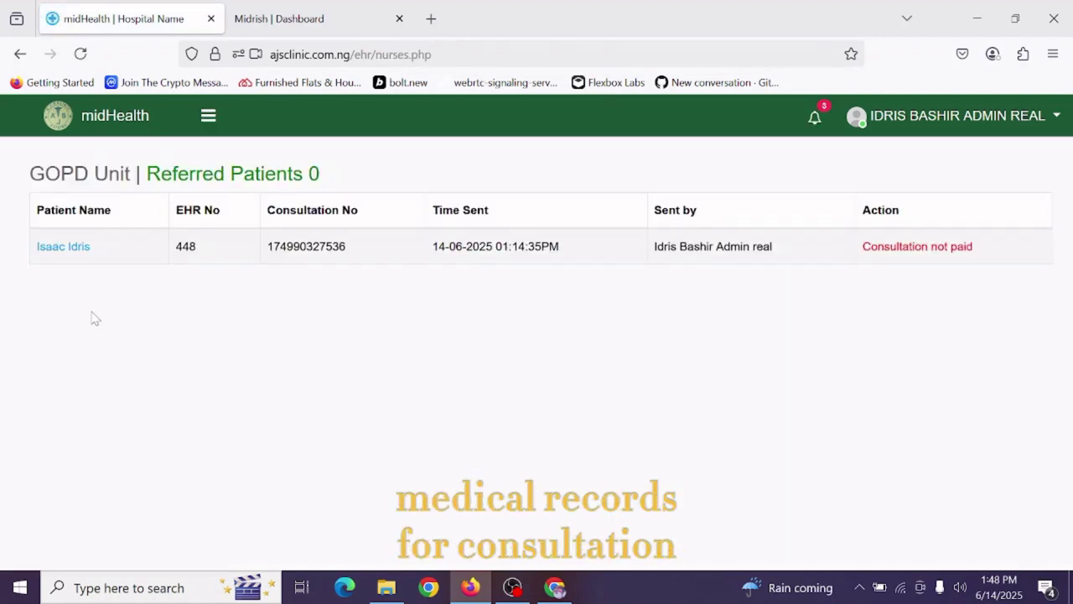
pyautogui.moveTo(107, 254); pyautogui.dragTo(37, 247)
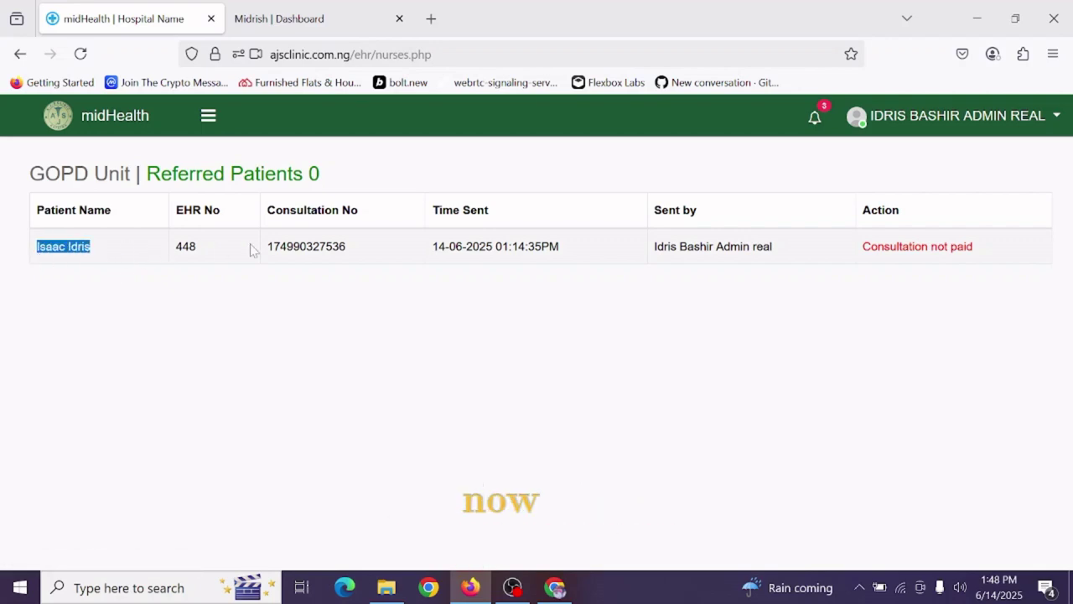
pyautogui.moveTo(863, 246); pyautogui.dragTo(964, 246)
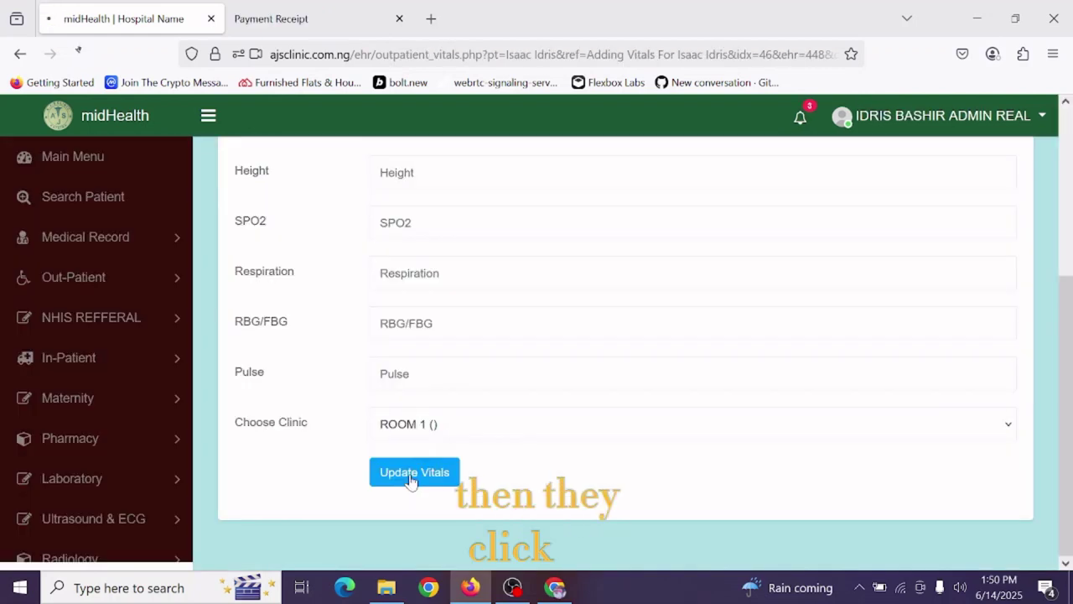
pyautogui.click(414, 472)
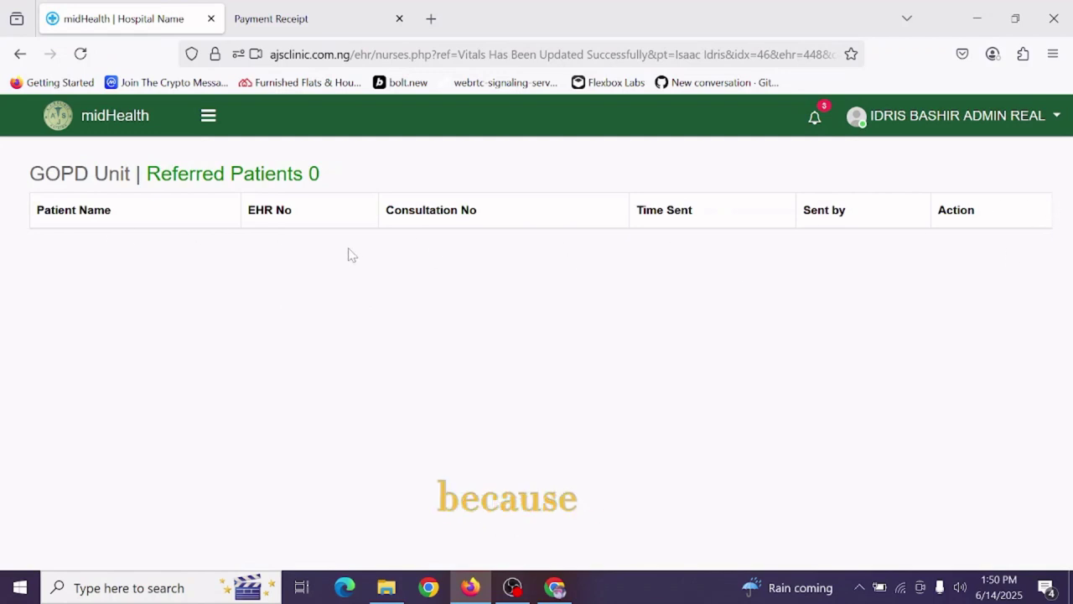
# Log in to the GOPD clinic, ROOM 1, from the dashboard's Out-Patient > Open Clinic option.
pyautogui.click(120, 132)
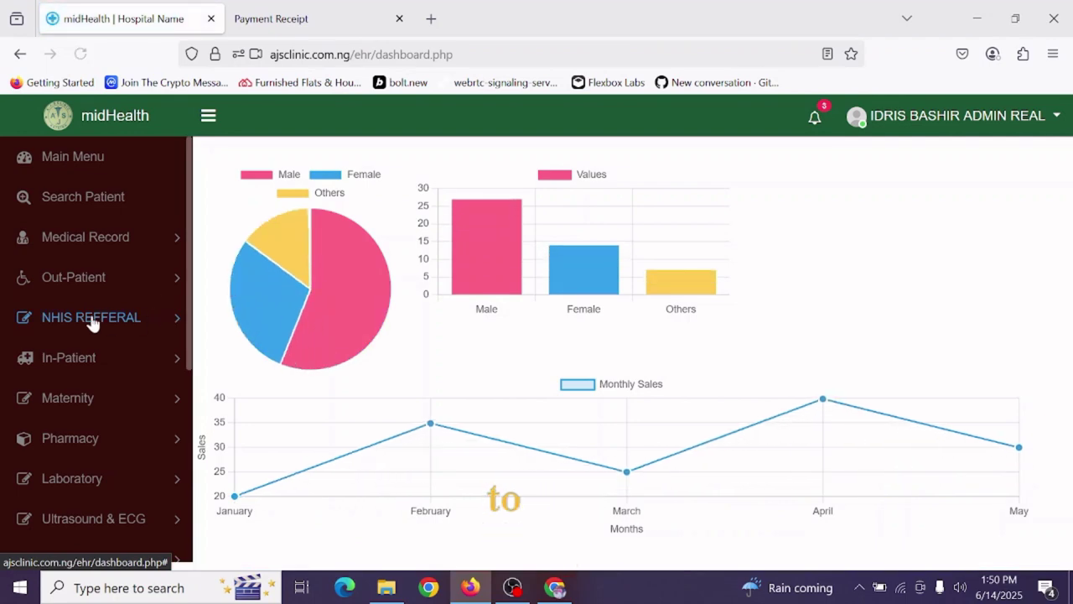
pyautogui.click(100, 283)
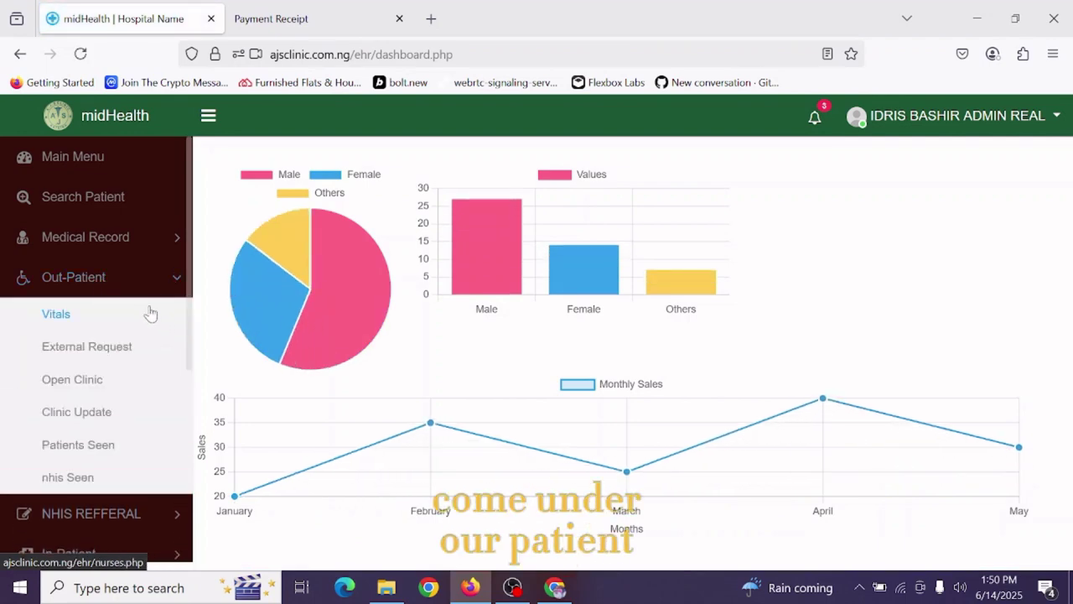
pyautogui.click(106, 392)
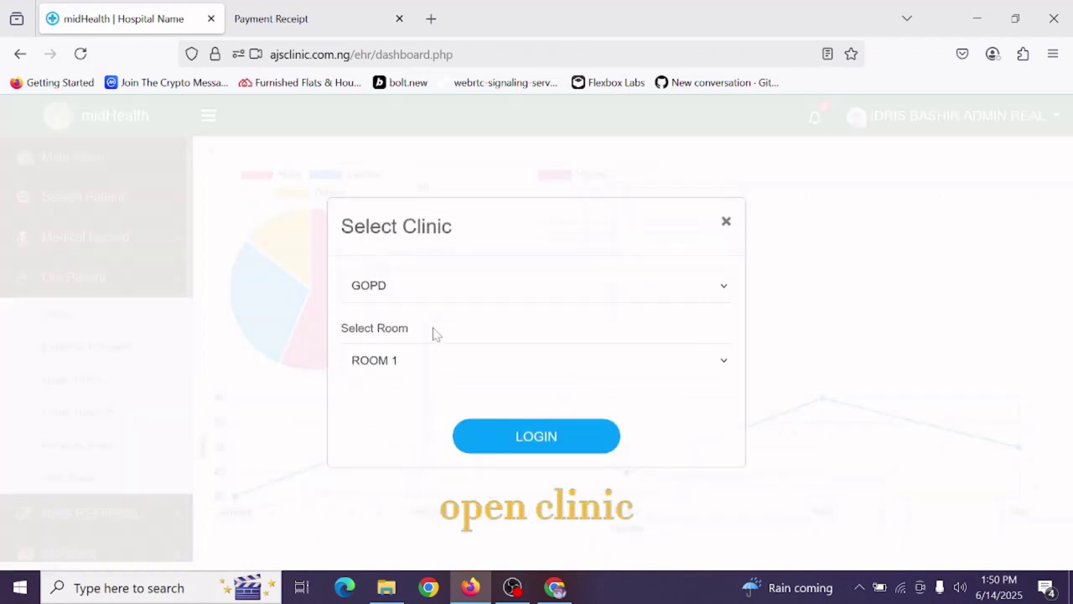
pyautogui.click(380, 287)
pyautogui.click(380, 288)
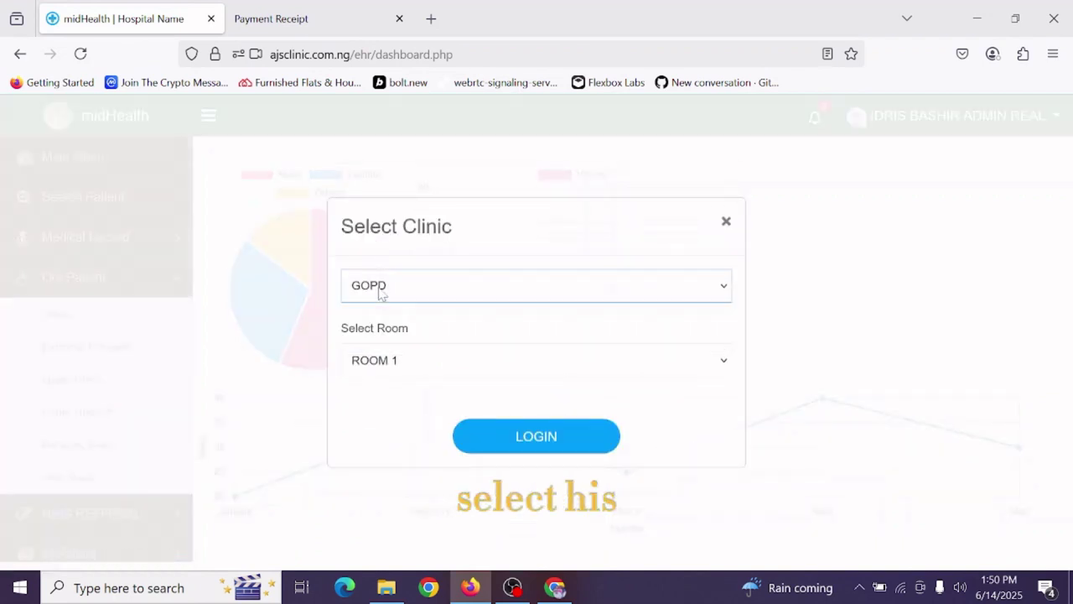
pyautogui.click(380, 287)
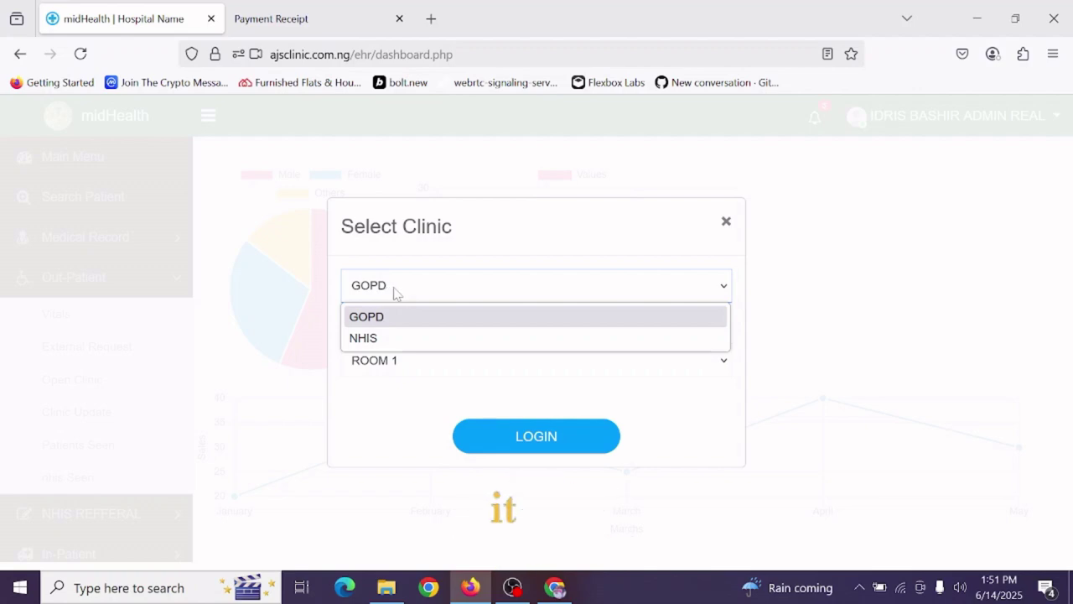
pyautogui.click(449, 299)
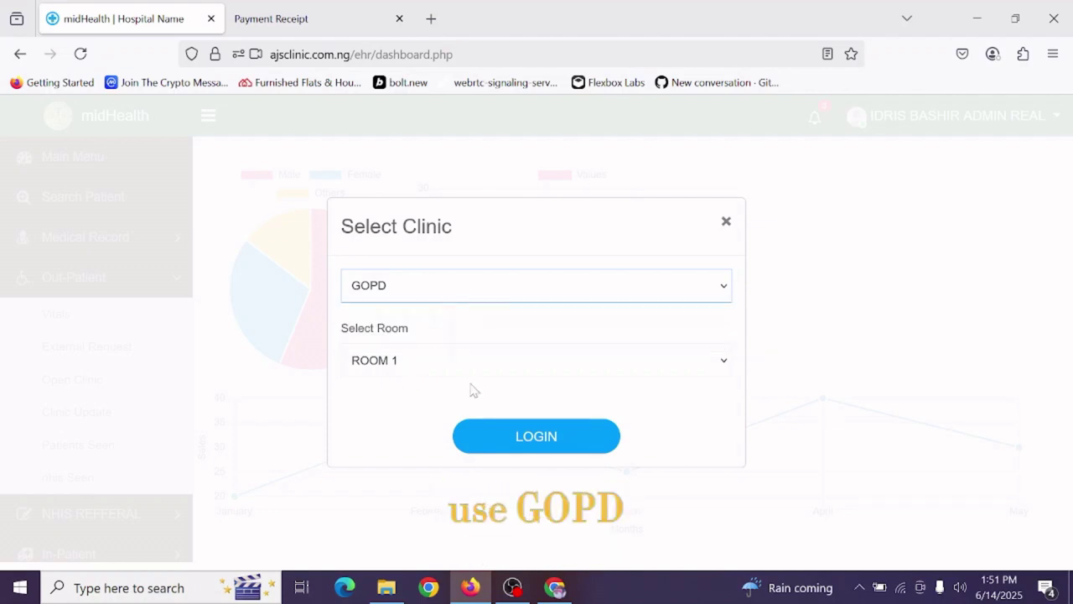
pyautogui.click(537, 436)
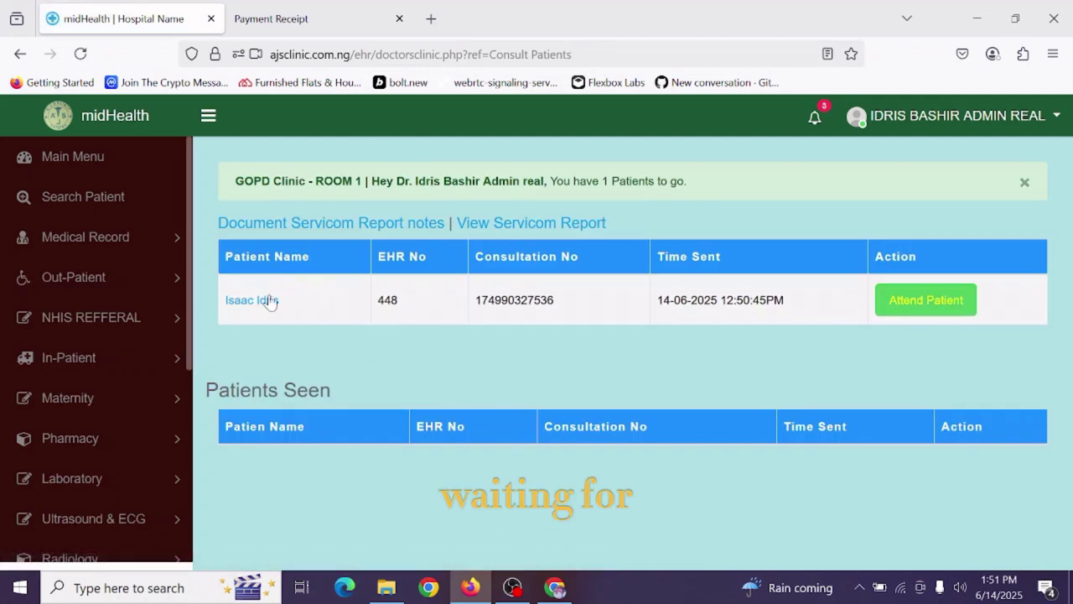
# Attend the waiting patient and highlight the Seen By Dr. vitals line: BP 100/50MMHG, 45°C, 80KG.
pyautogui.click(927, 305)
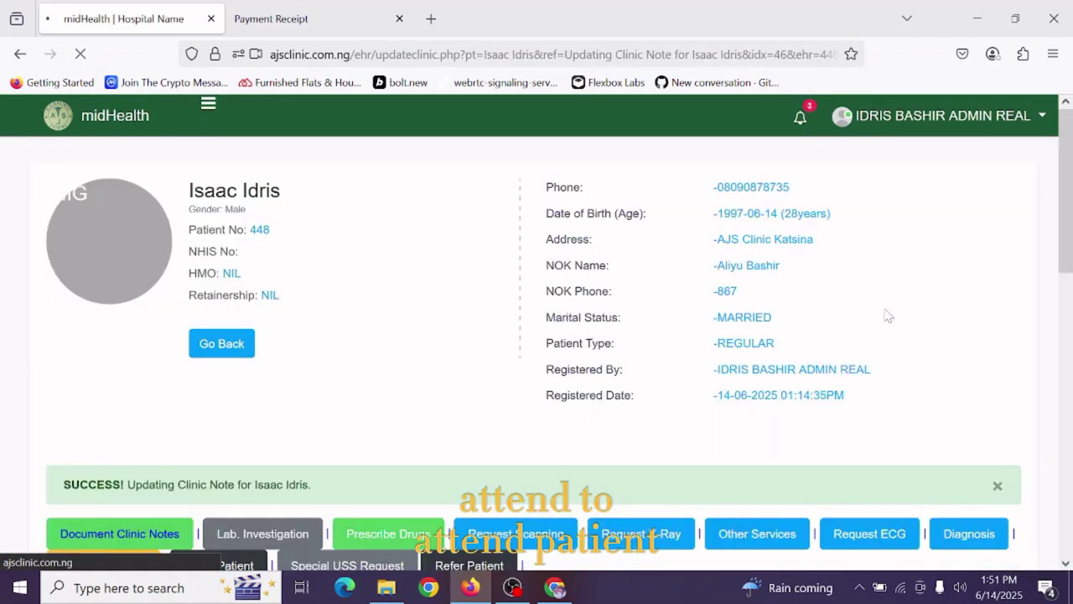
pyautogui.scroll(-5, 531, 371)
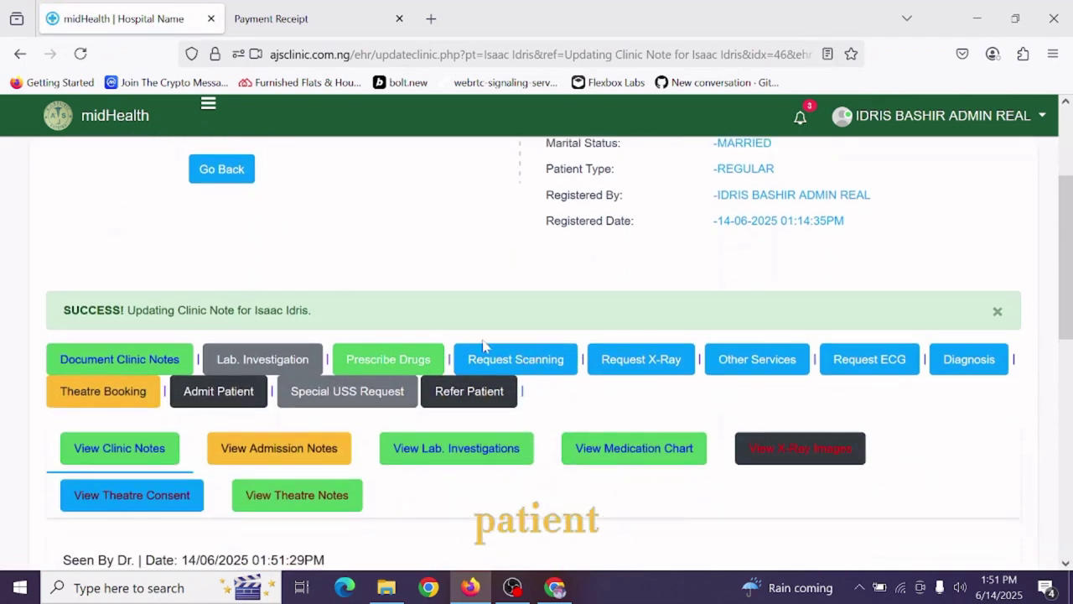
pyautogui.moveTo(120, 334); pyautogui.dragTo(841, 352)
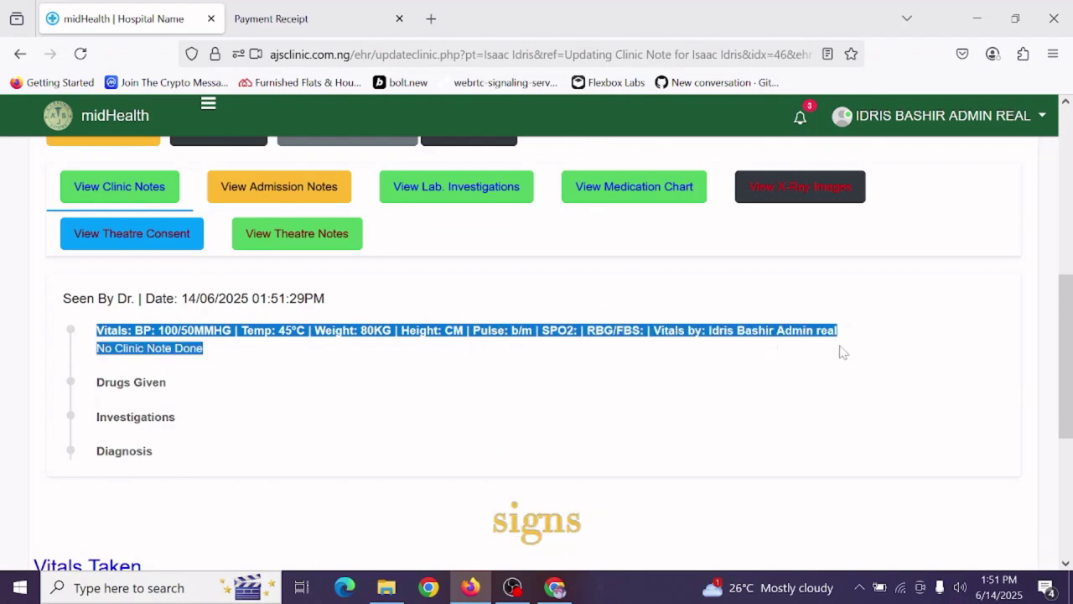
pyautogui.click(637, 330)
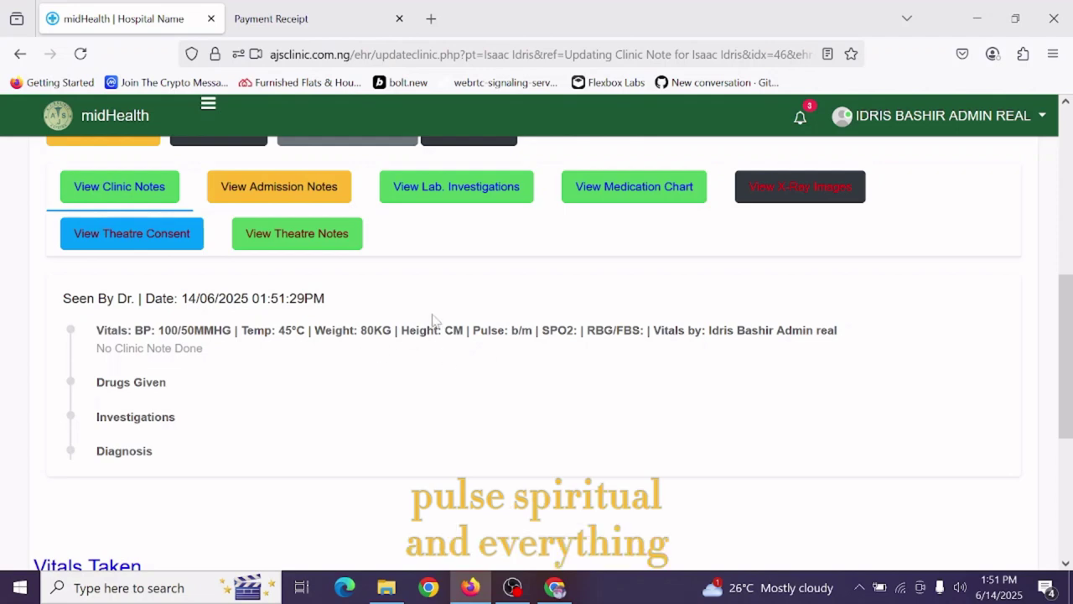
pyautogui.scroll(3, 436, 335)
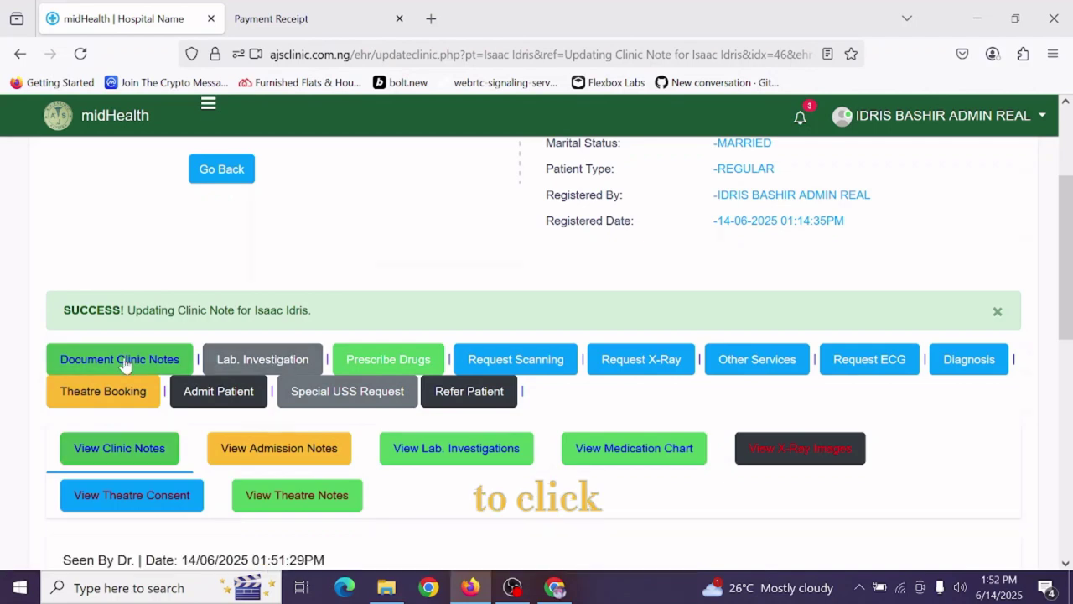
# Scroll the patient's clinic record up and down to review the update-clinic options.
pyautogui.scroll(2, 262, 363)
pyautogui.scroll(-1, 262, 362)
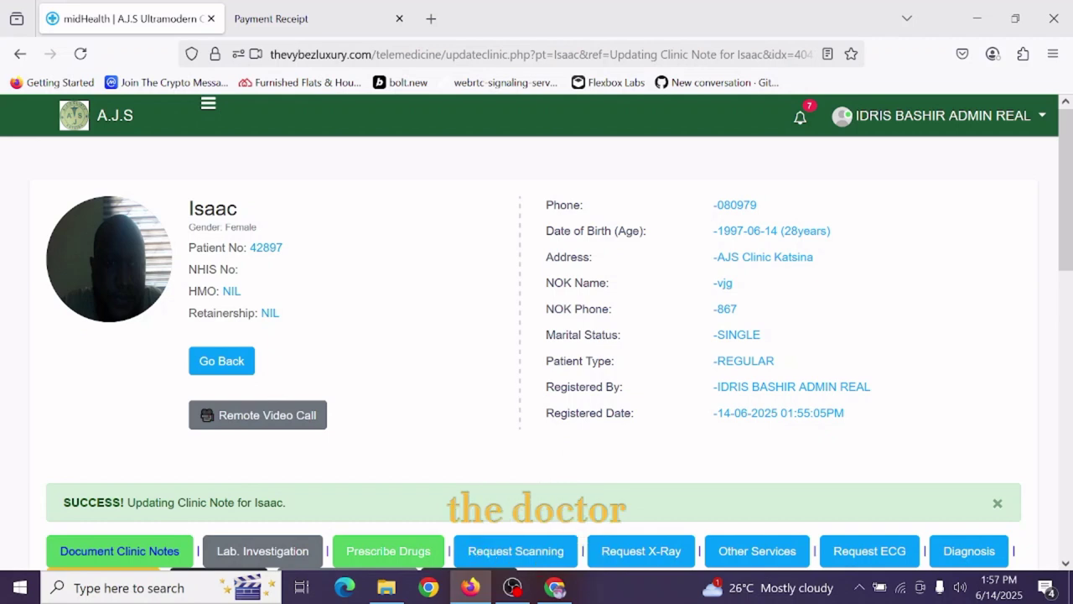
pyautogui.scroll(-3, 583, 415)
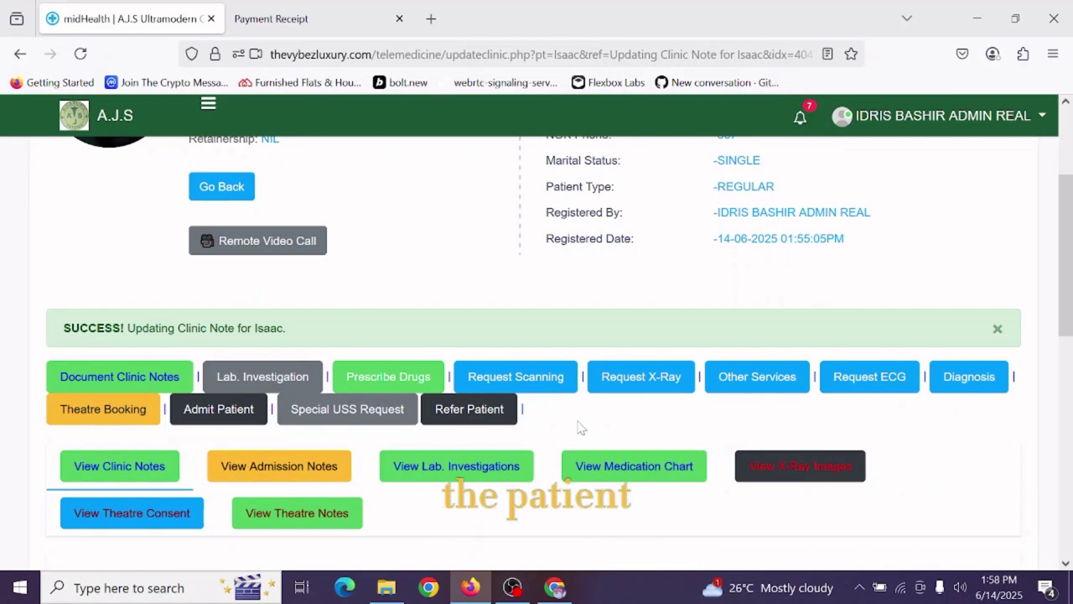
pyautogui.scroll(3, 582, 428)
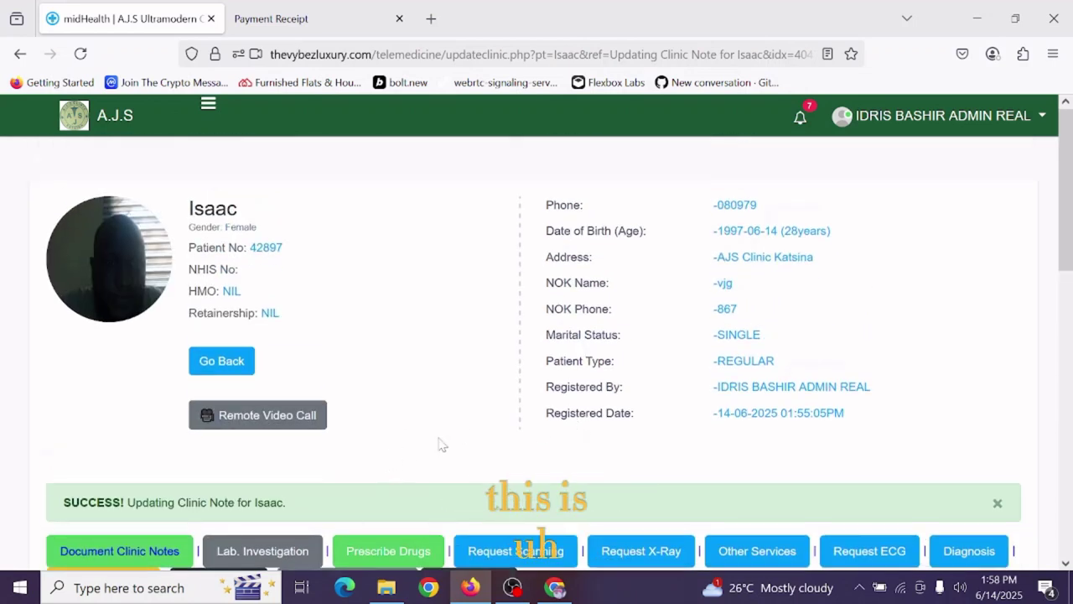
pyautogui.scroll(-2, 442, 444)
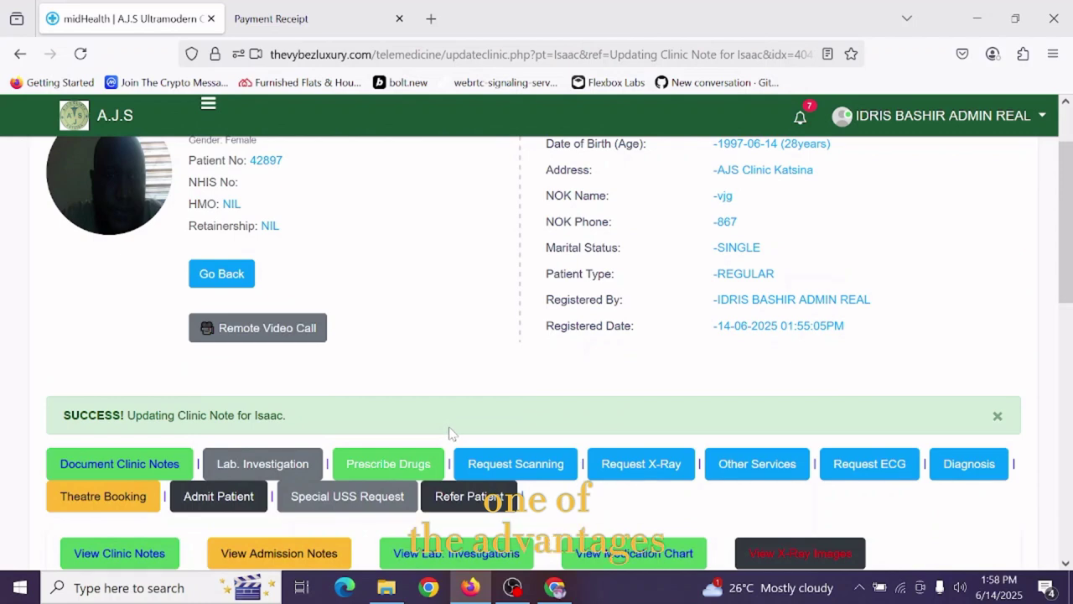